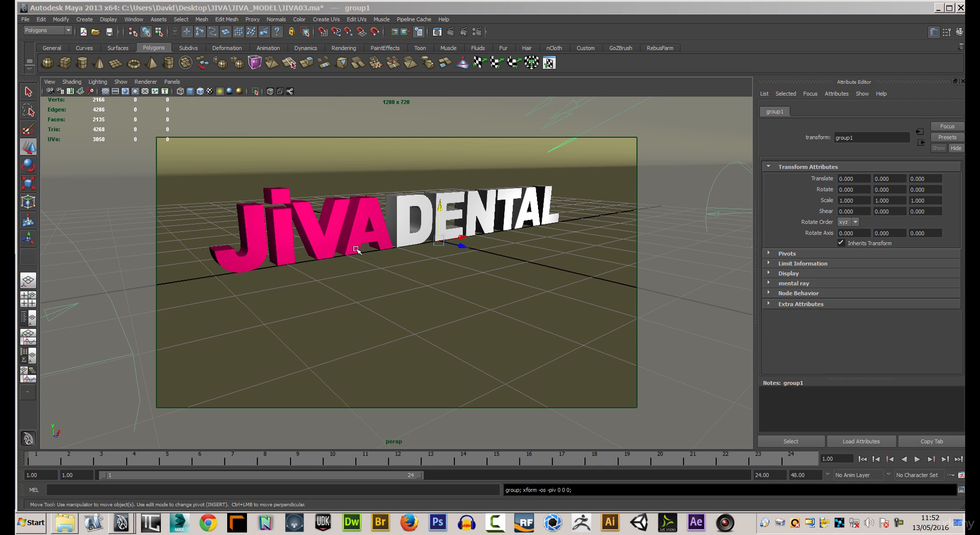
# Step: Frame the JIVA DENTAL logo from an angle and select the persp camera in the Outliner
pyautogui.moveTo(444, 276)
pyautogui.keyDown('alt'); pyautogui.mouseDown()
pyautogui.moveTo(419, 268)
pyautogui.moveTo(437, 262)
pyautogui.moveTo(381, 275)
pyautogui.moveTo(413, 282)
pyautogui.moveTo(534, 266)
pyautogui.moveTo(455, 268)
pyautogui.mouseUp(); pyautogui.keyUp('alt')
pyautogui.keyDown('alt'); pyautogui.moveTo(531, 277); pyautogui.dragTo(415, 293); pyautogui.keyUp('alt')
pyautogui.keyDown('alt'); pyautogui.moveTo(415, 293); pyautogui.dragTo(355, 284, button='right'); pyautogui.keyUp('alt')
pyautogui.keyDown('alt'); pyautogui.moveTo(355, 284); pyautogui.dragTo(461, 289); pyautogui.keyUp('alt')
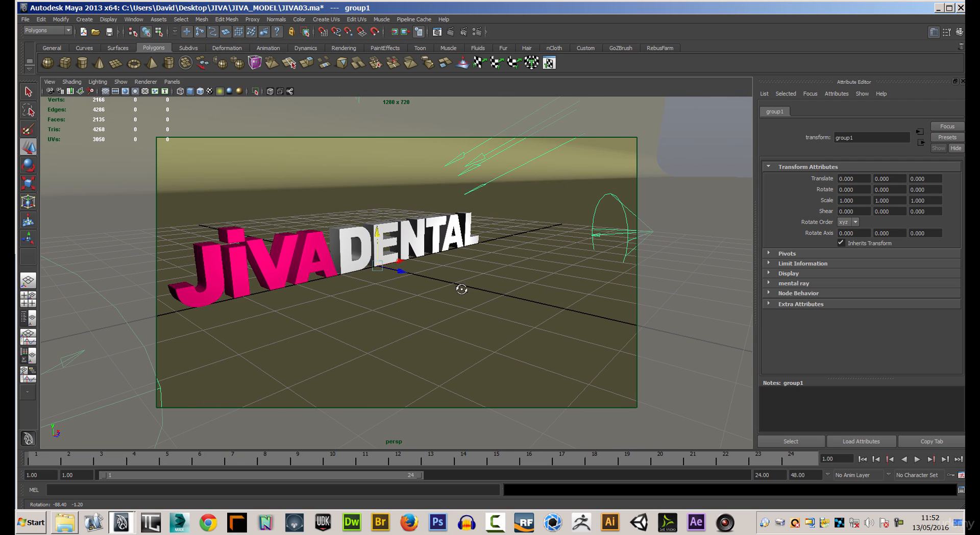
pyautogui.keyDown('alt'); pyautogui.moveTo(455, 289); pyautogui.dragTo(460, 291, button='middle'); pyautogui.keyUp('alt')
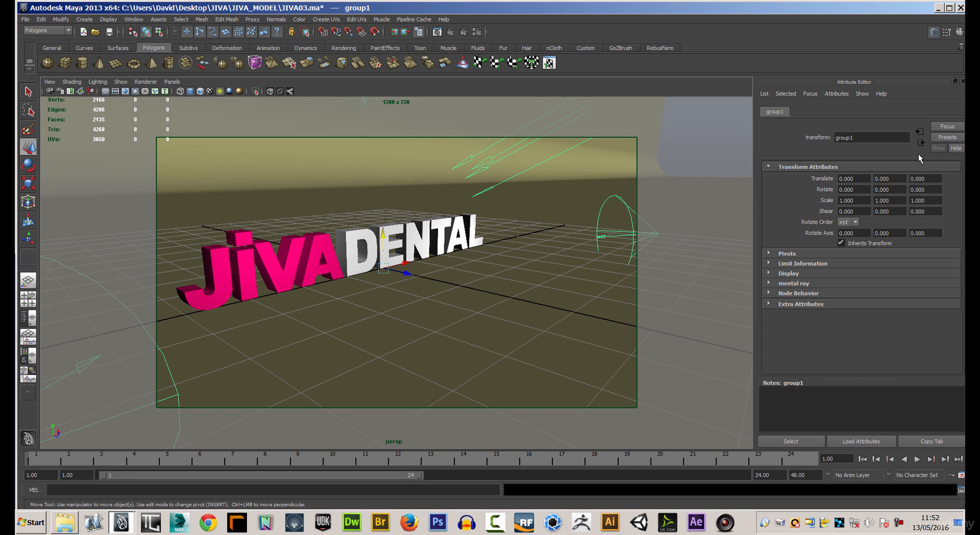
pyautogui.click(134, 21)
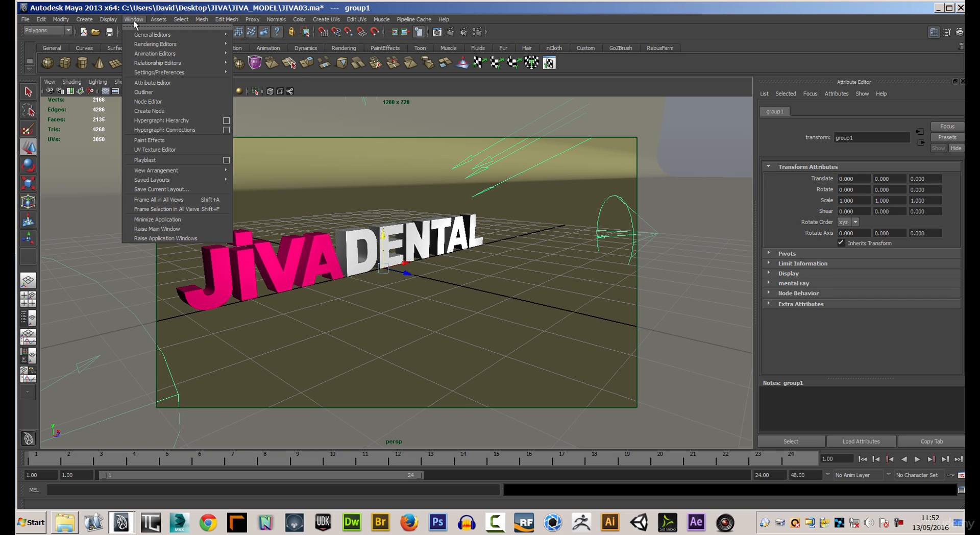
pyautogui.click(147, 92)
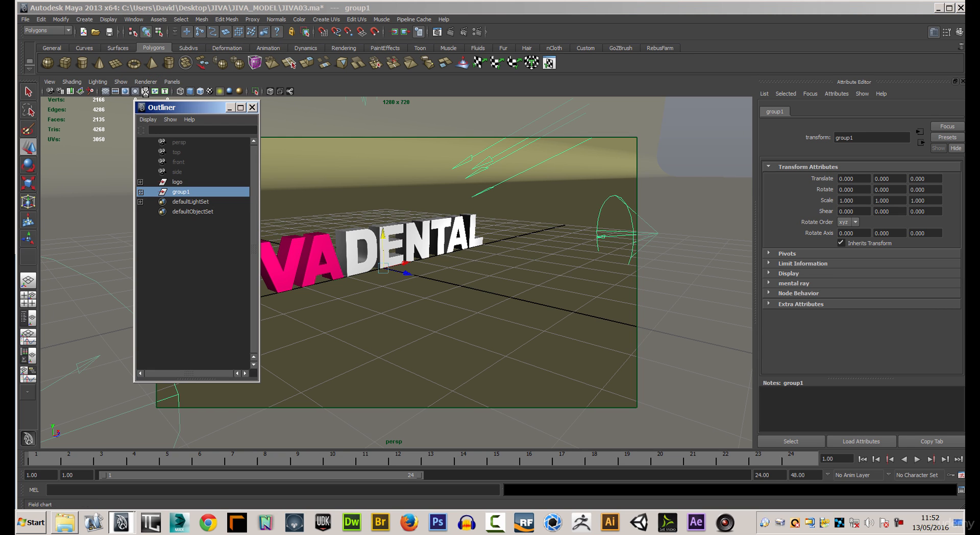
pyautogui.click(175, 143)
pyautogui.moveTo(191, 107); pyautogui.dragTo(751, 94)
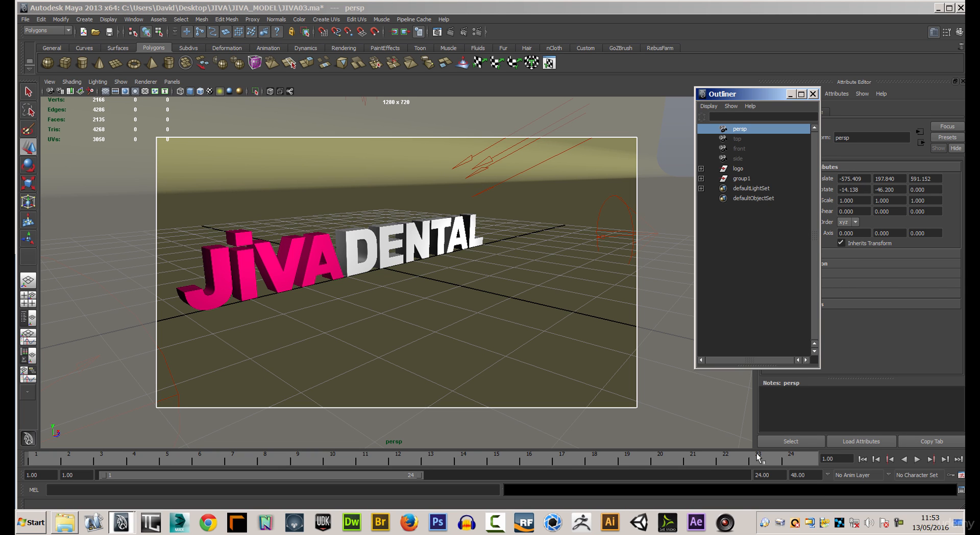
# Step: Set both the animation end time and the playback range end to frame 75
pyautogui.click(812, 475)
pyautogui.write('7')
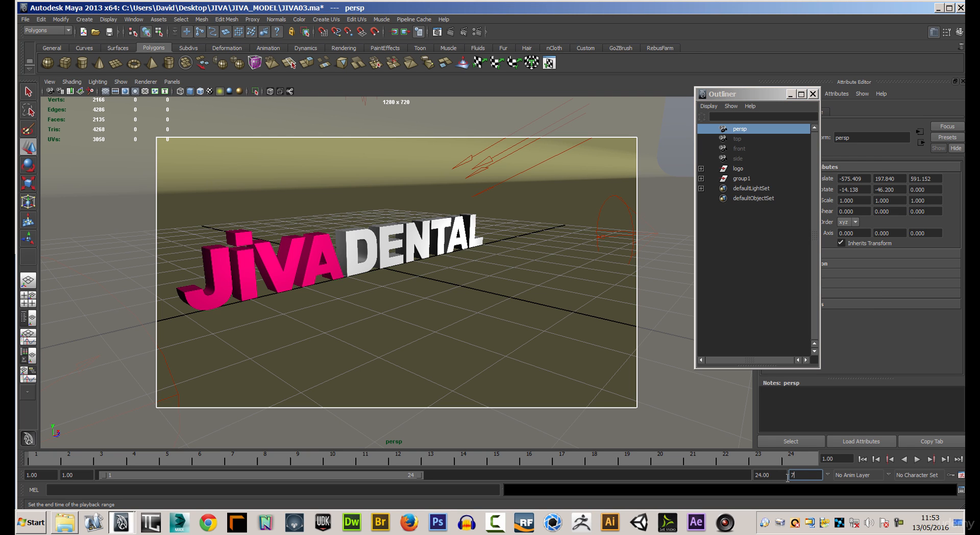
pyautogui.write('5')
pyautogui.press('Return')
pyautogui.click(752, 475)
pyautogui.write('7')
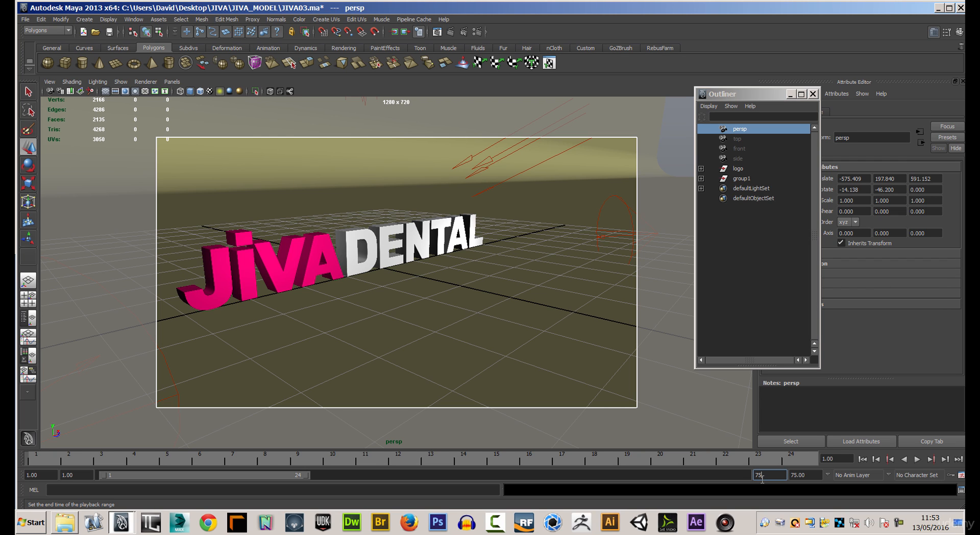
pyautogui.write('5')
pyautogui.press('Return')
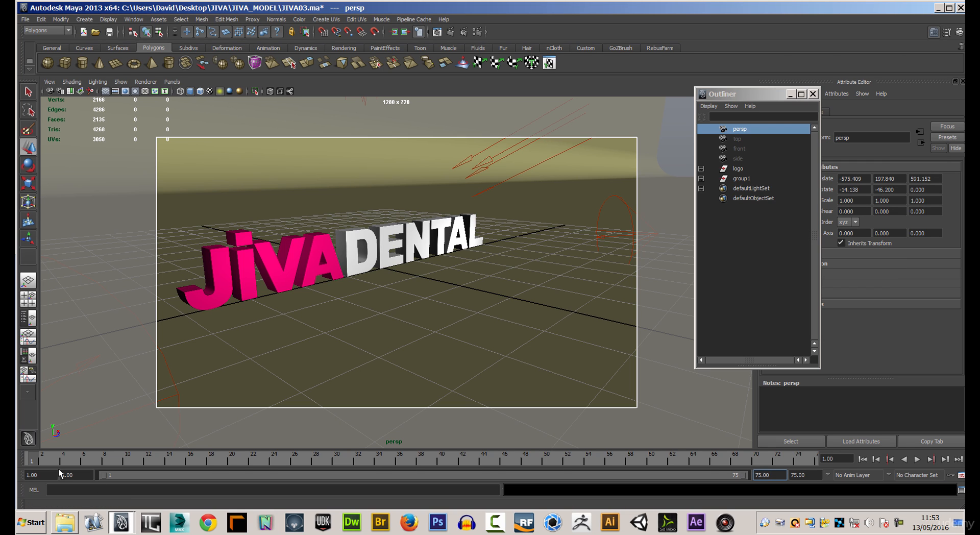
pyautogui.click(28, 457)
pyautogui.click(43, 459)
pyautogui.click(949, 474)
pyautogui.click(117, 459)
pyautogui.click(27, 457)
pyautogui.keyDown('alt'); pyautogui.moveTo(347, 298); pyautogui.dragTo(350, 315); pyautogui.keyUp('alt')
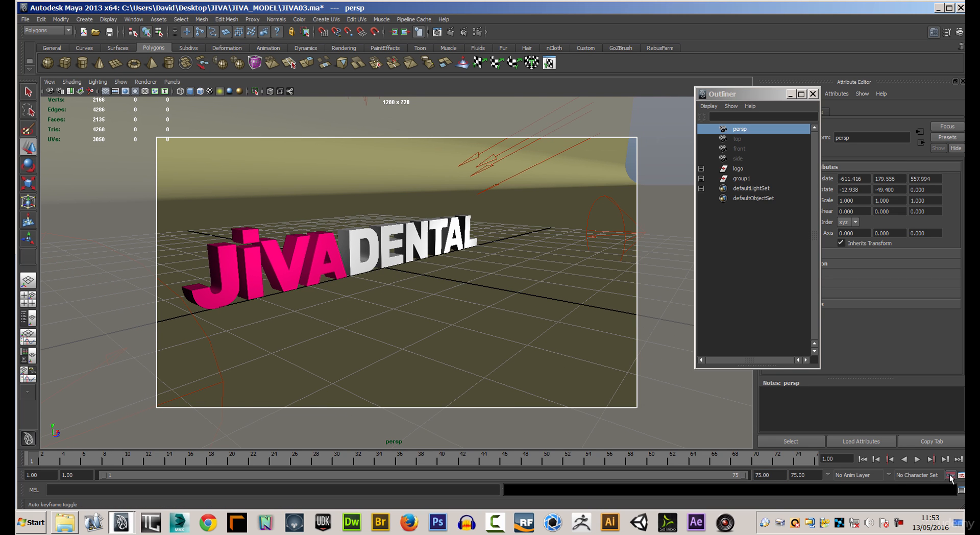
pyautogui.keyDown('alt'); pyautogui.moveTo(634, 339); pyautogui.dragTo(623, 343); pyautogui.keyUp('alt')
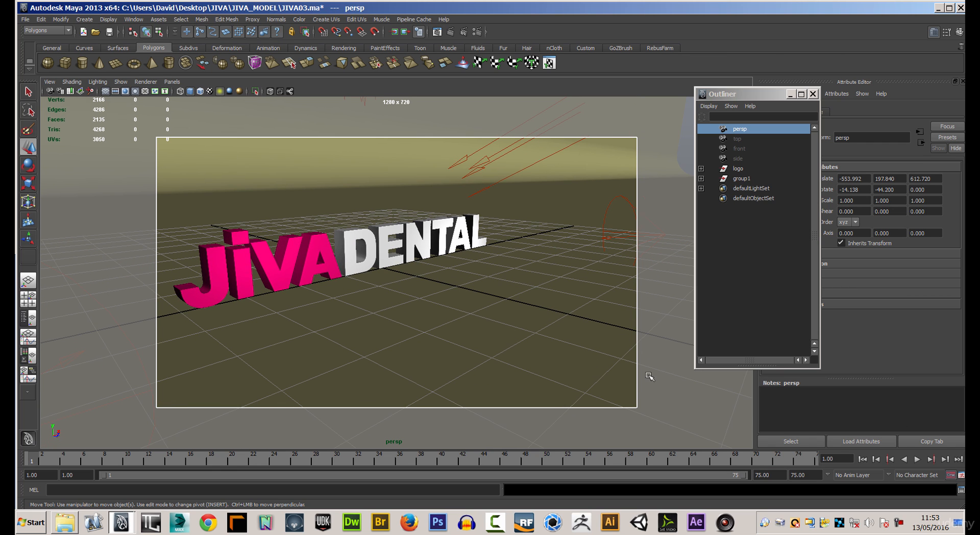
pyautogui.hotkey('ctrl', 'z')
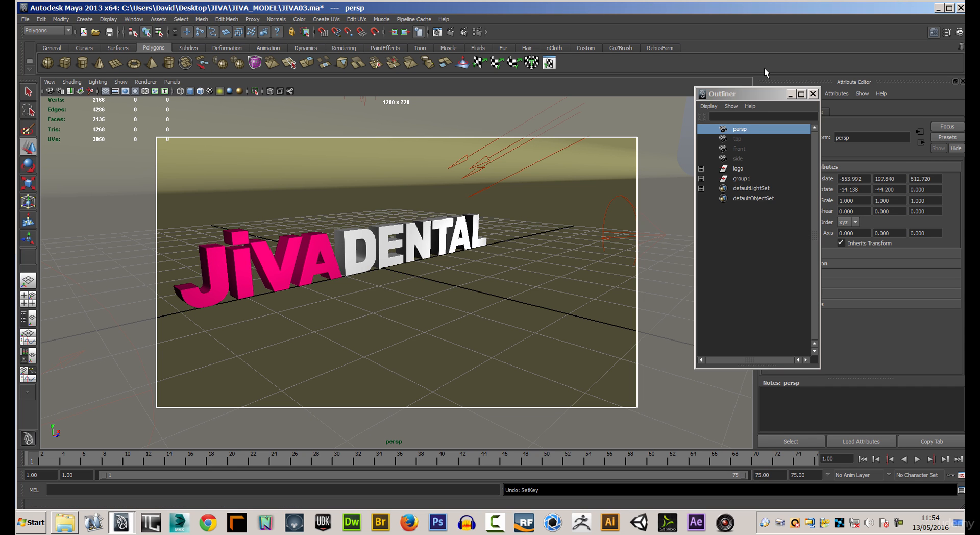
# Step: Angle the persp camera to about -47.4° in Y, facing the logo's JIVA end, and set a keyframe at frame 1
pyautogui.keyDown('alt'); pyautogui.moveTo(313, 292); pyautogui.dragTo(327, 292); pyautogui.keyUp('alt')
pyautogui.click(32, 458)
pyautogui.click(32, 458)
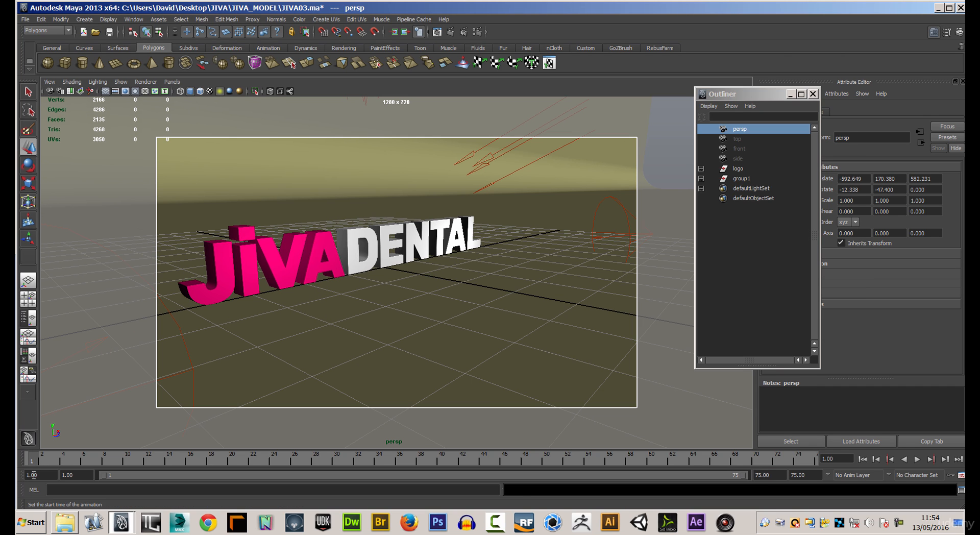
pyautogui.press('s')
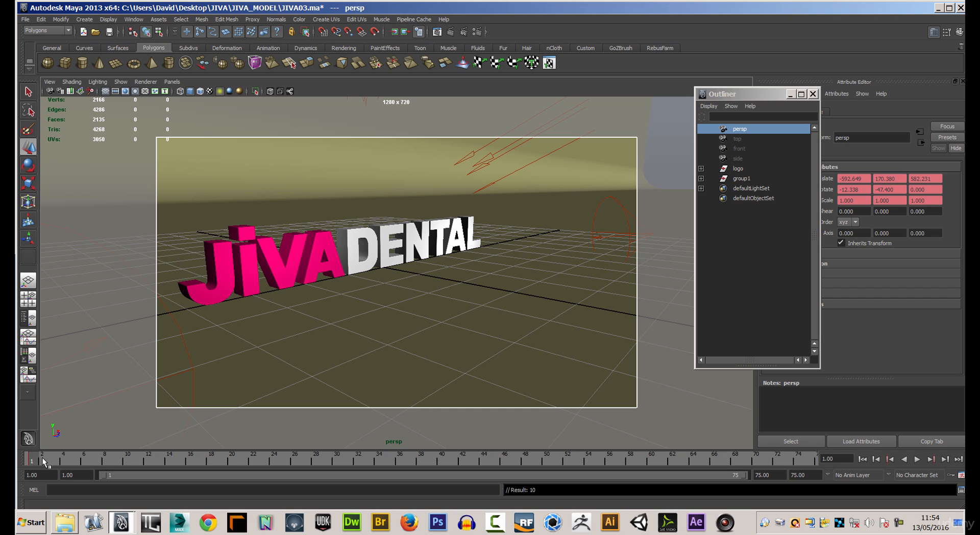
pyautogui.click(32, 458)
pyautogui.click(31, 458)
pyautogui.moveTo(754, 95); pyautogui.dragTo(711, 95)
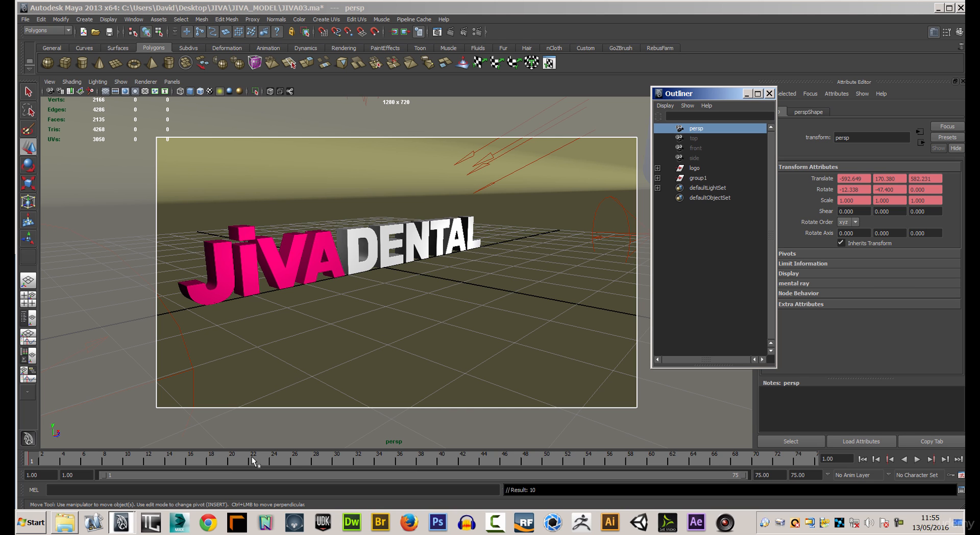
# Step: At frame 25, orbit the persp camera around the logo to about -22.6° in Y and set a keyframe
pyautogui.click(284, 461)
pyautogui.keyDown('alt'); pyautogui.moveTo(426, 284); pyautogui.dragTo(394, 284); pyautogui.keyUp('alt')
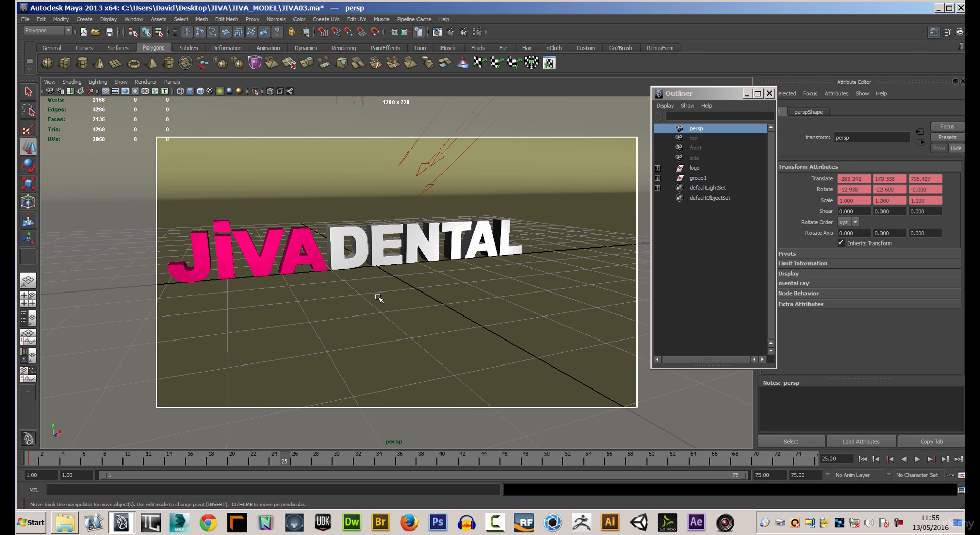
pyautogui.press('s')
# Step: At frame 50, orbit the persp camera further around towards the logo's DENTAL end and set a keyframe
pyautogui.moveTo(276, 462)
pyautogui.mouseDown()
pyautogui.moveTo(125, 458)
pyautogui.moveTo(285, 461)
pyautogui.mouseUp()
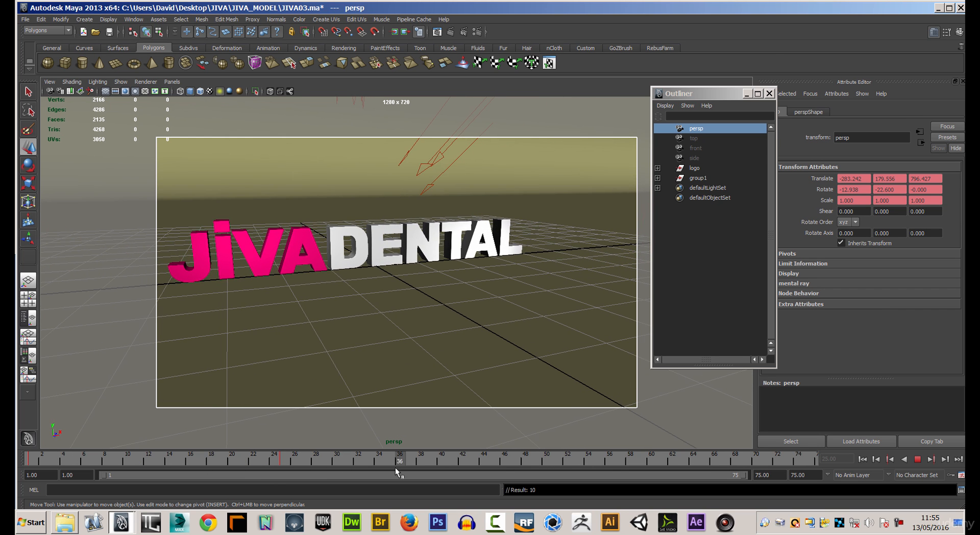
pyautogui.keyDown('alt'); pyautogui.moveTo(529, 317); pyautogui.dragTo(471, 315); pyautogui.keyUp('alt')
pyautogui.press('s')
# Step: At frame 75, orbit the persp camera to about 46.6° in Y, dolly in closer to the logo, and set a keyframe
pyautogui.moveTo(541, 461); pyautogui.dragTo(800, 464)
pyautogui.keyDown('alt'); pyautogui.moveTo(565, 339); pyautogui.dragTo(540, 338); pyautogui.keyUp('alt')
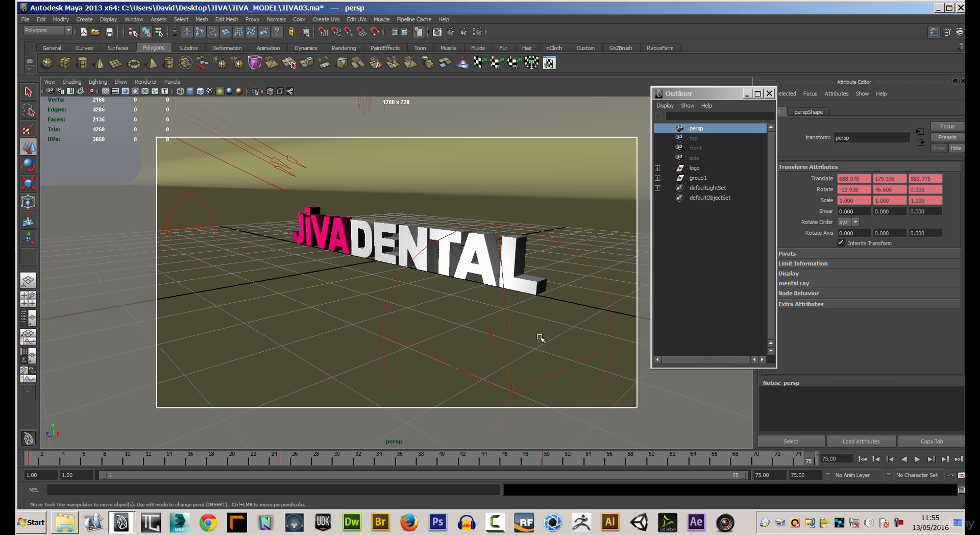
pyautogui.keyDown('alt'); pyautogui.moveTo(521, 328); pyautogui.dragTo(572, 325, button='right'); pyautogui.keyUp('alt')
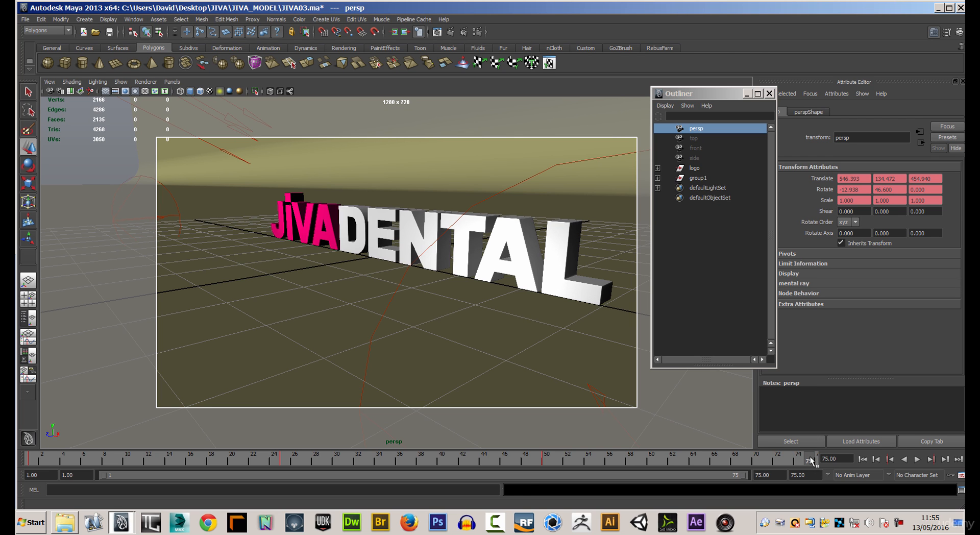
pyautogui.press('s')
# Step: Play the camera animation through several times, changing the current time between runs, to review the move around the logo
pyautogui.hotkey('alt', 'v')
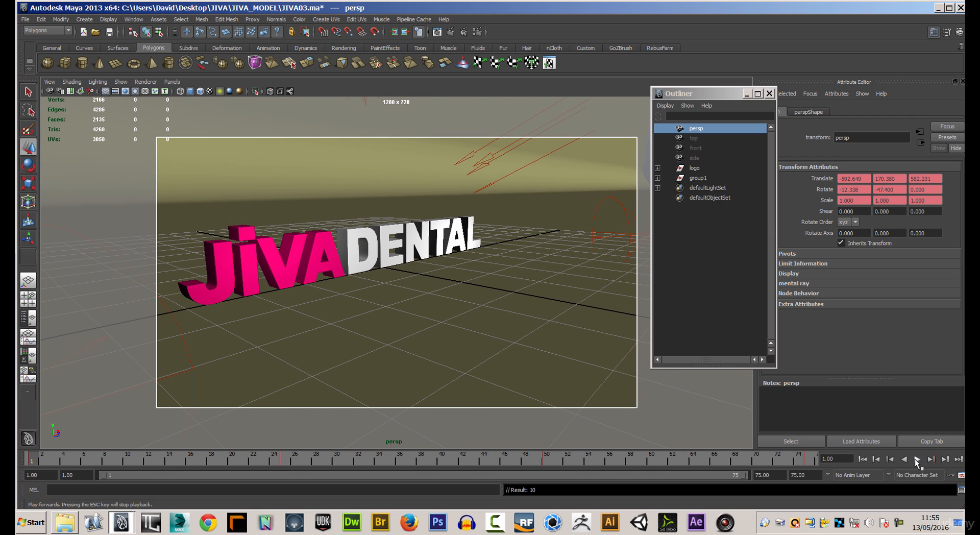
pyautogui.click(916, 459)
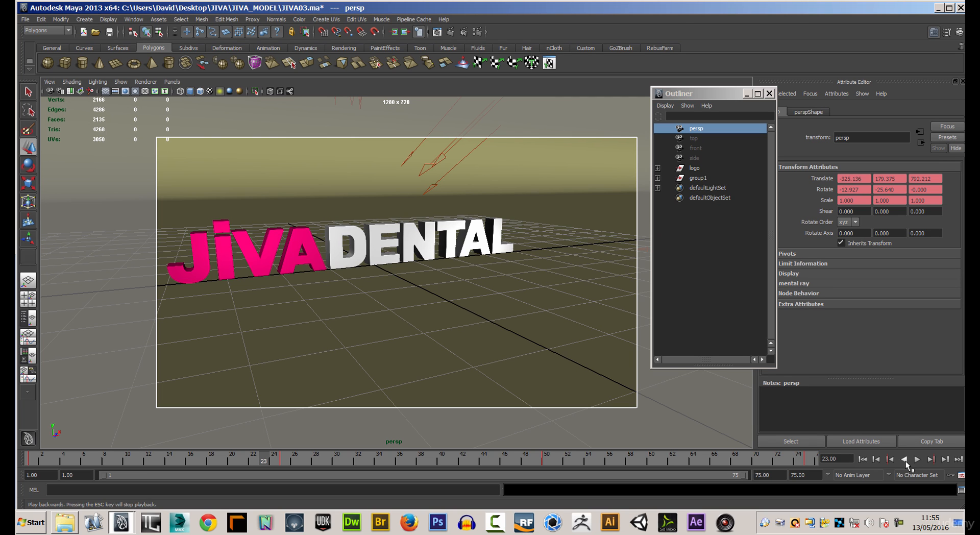
pyautogui.click(840, 459)
pyautogui.moveTo(839, 459); pyautogui.dragTo(823, 461)
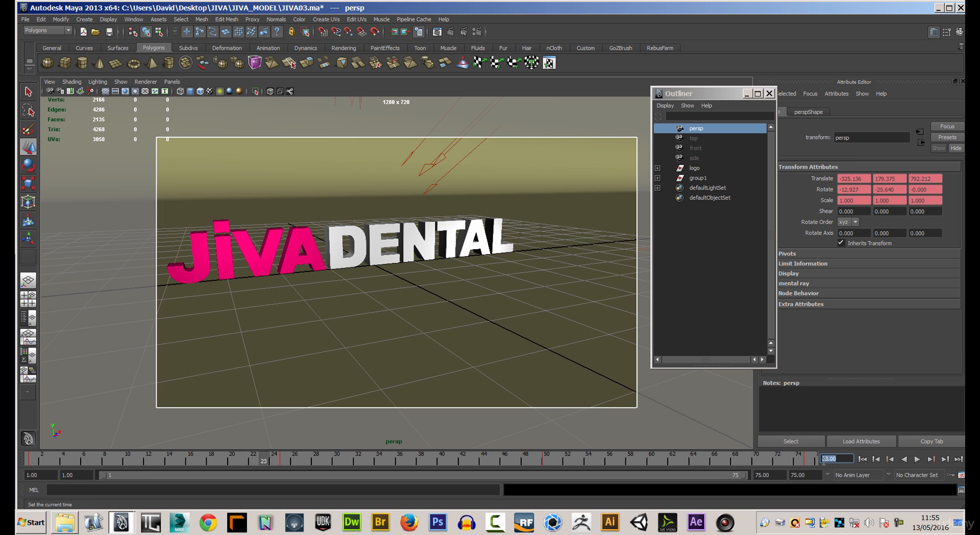
pyautogui.write('1')
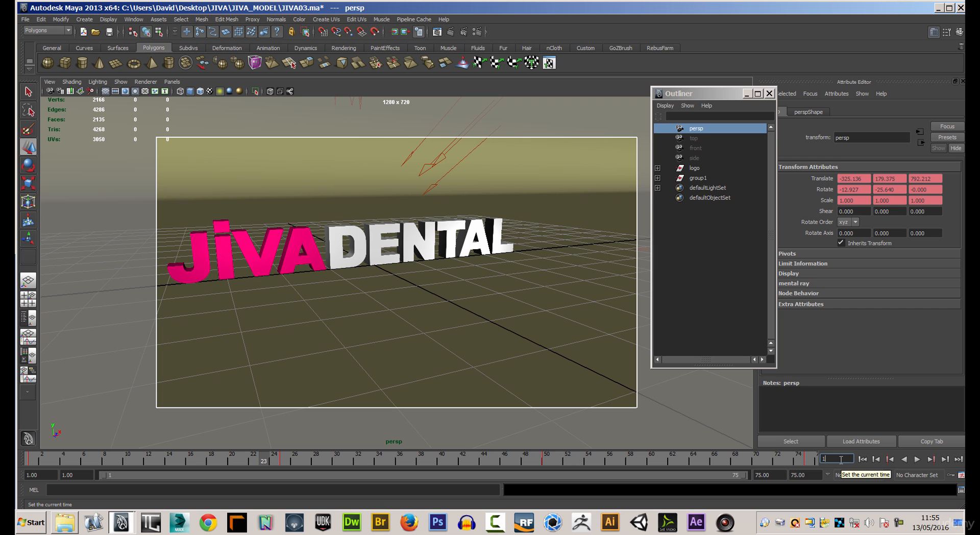
pyautogui.write('0')
pyautogui.click(917, 459)
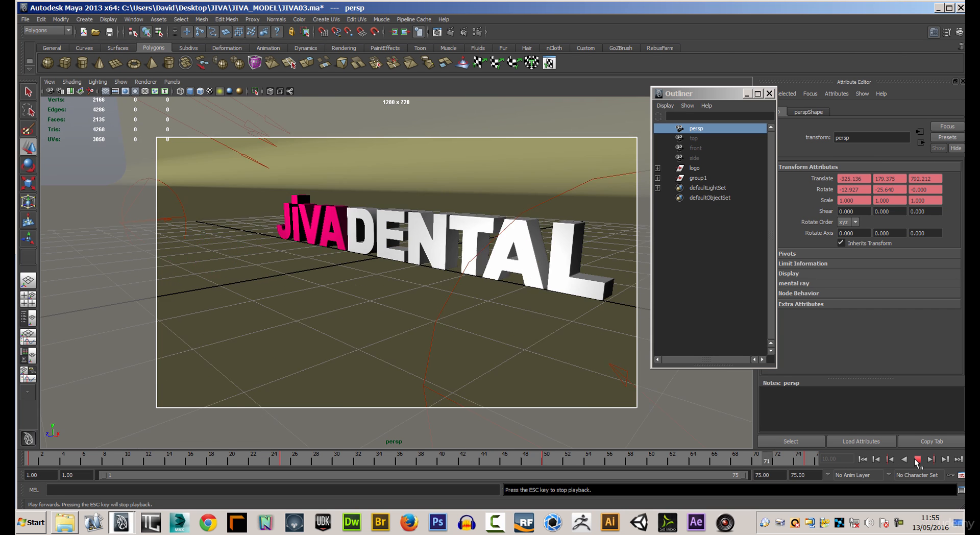
pyautogui.click(916, 460)
pyautogui.moveTo(838, 458); pyautogui.dragTo(736, 461)
pyautogui.click(776, 460)
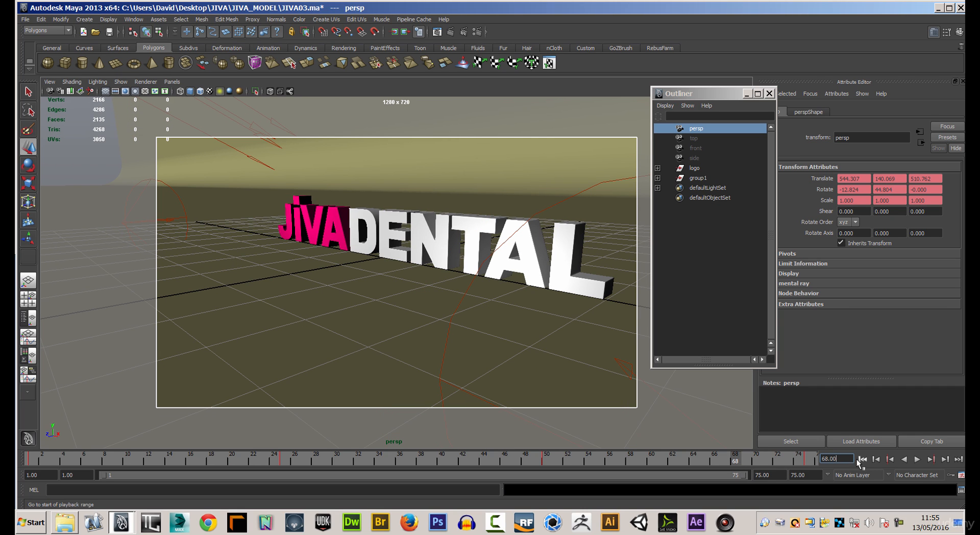
pyautogui.click(917, 459)
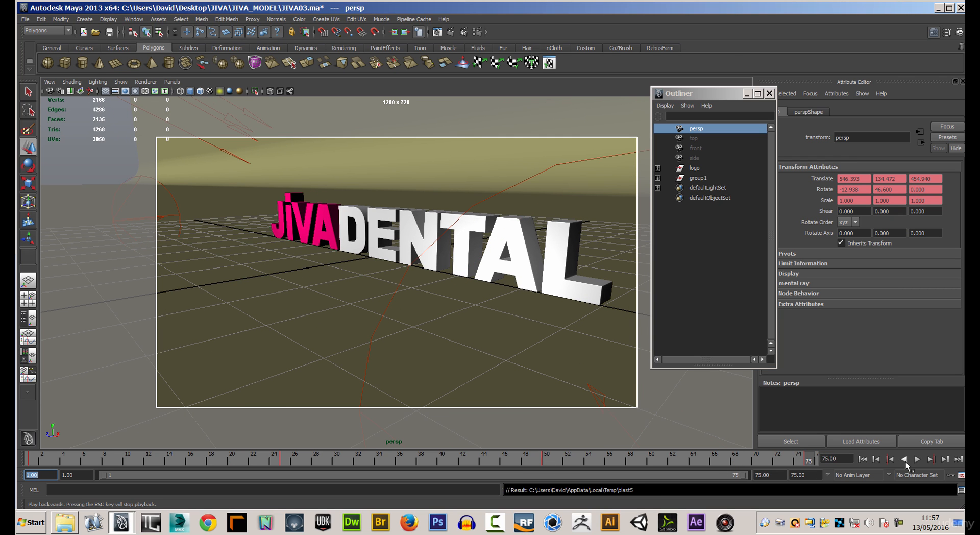
pyautogui.click(917, 460)
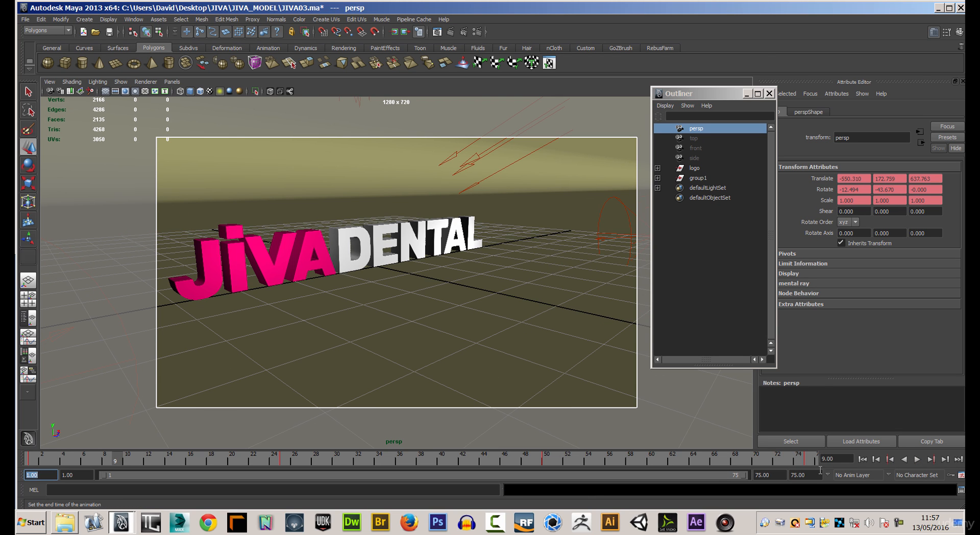
# Step: Generate a playblast of the camera animation with the existing options, replay the clip, and close the media player
pyautogui.rightClick(735, 457)
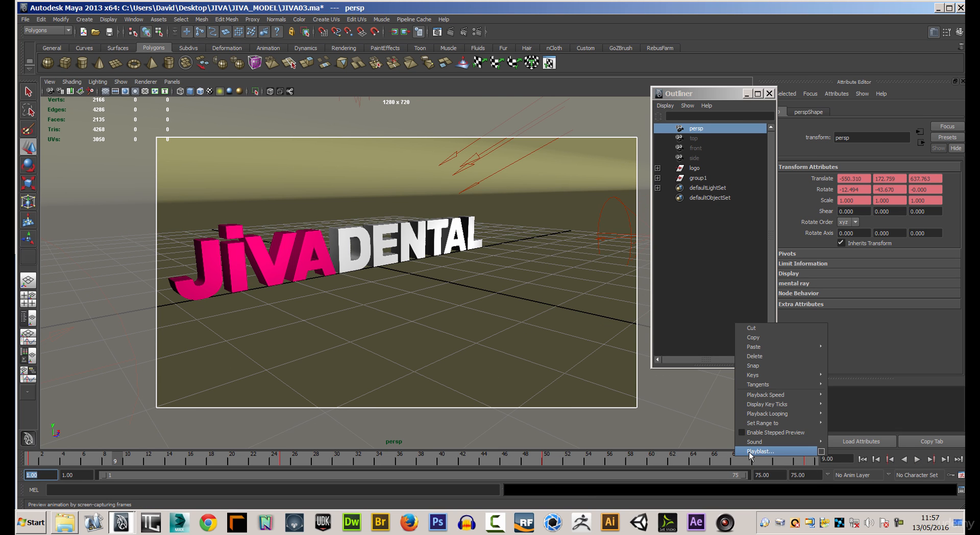
pyautogui.click(821, 451)
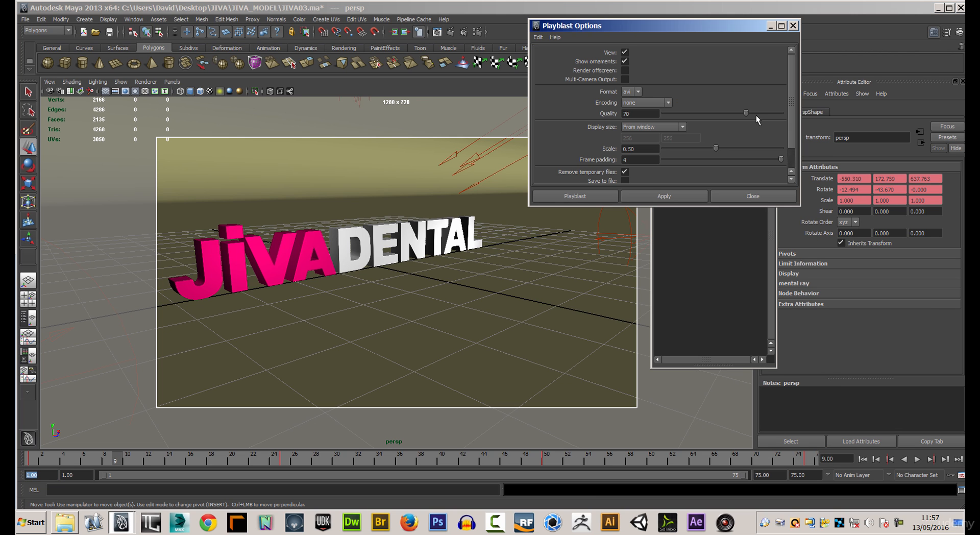
pyautogui.moveTo(791, 137); pyautogui.dragTo(793, 112)
pyautogui.click(575, 196)
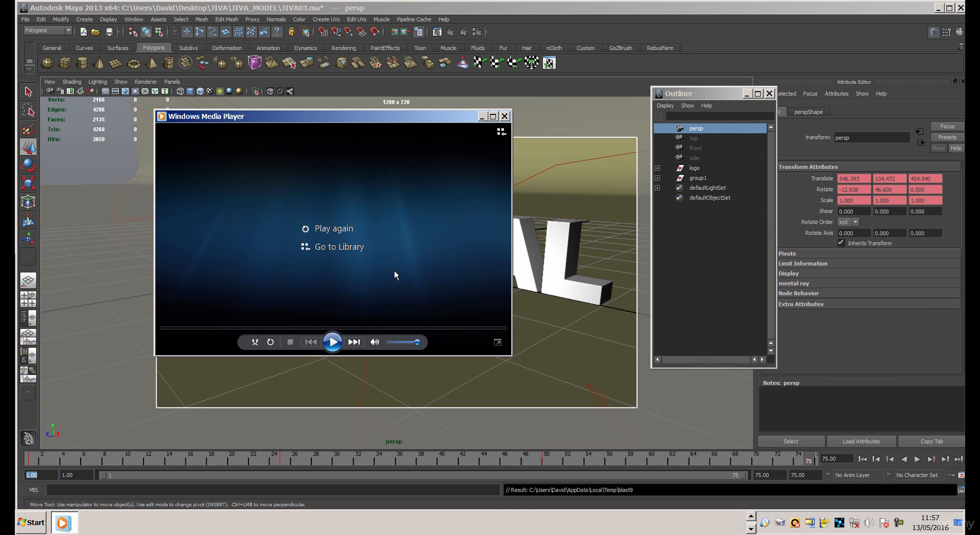
pyautogui.click(332, 342)
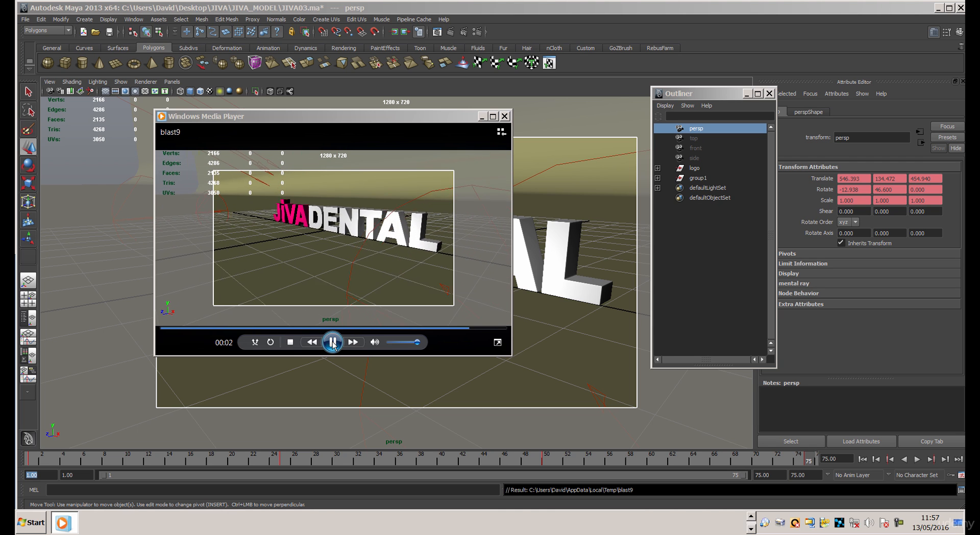
pyautogui.click(504, 116)
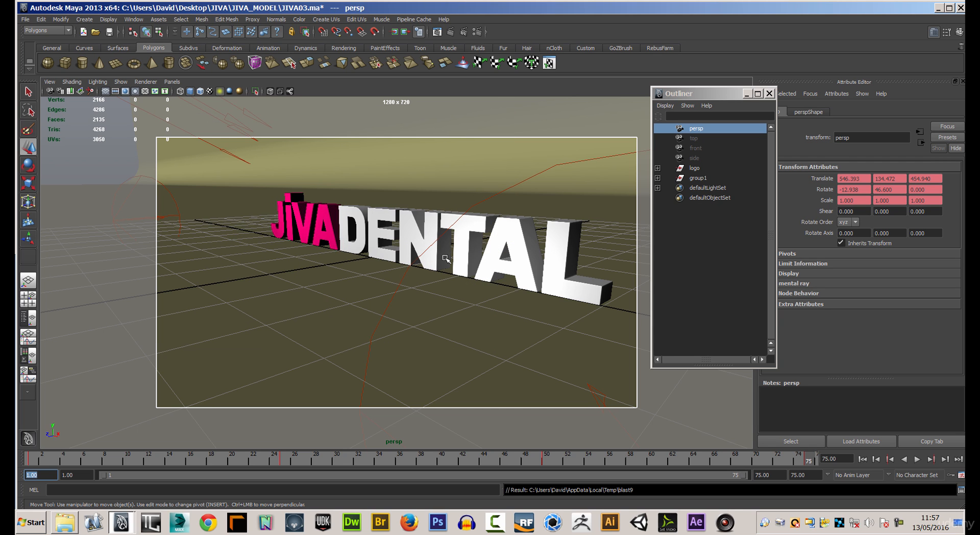
# Step: Select spotLight1 in front of the logo and move it closer to the lettering, to about 442, 36, 220
pyautogui.click(412, 263)
pyautogui.keyDown('alt'); pyautogui.moveTo(545, 304); pyautogui.dragTo(405, 268, button='right'); pyautogui.keyUp('alt')
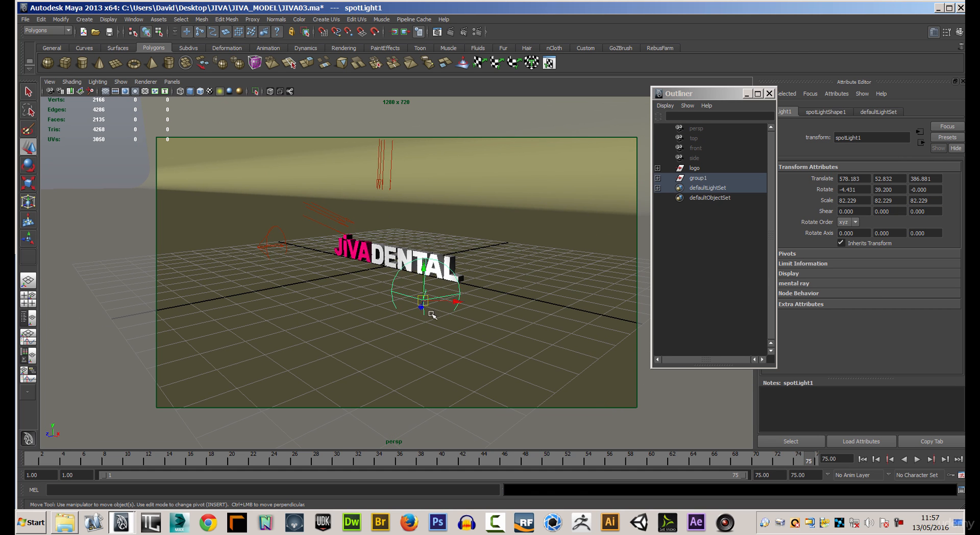
pyautogui.click(274, 461)
pyautogui.moveTo(274, 460); pyautogui.dragTo(366, 461)
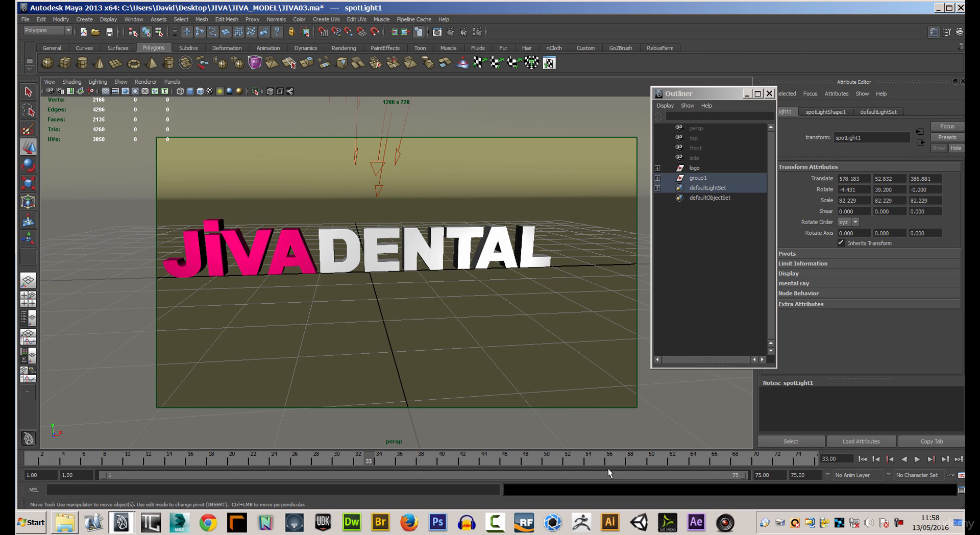
pyautogui.click(787, 460)
pyautogui.keyDown('alt'); pyautogui.moveTo(570, 338); pyautogui.dragTo(518, 335, button='right'); pyautogui.keyUp('alt')
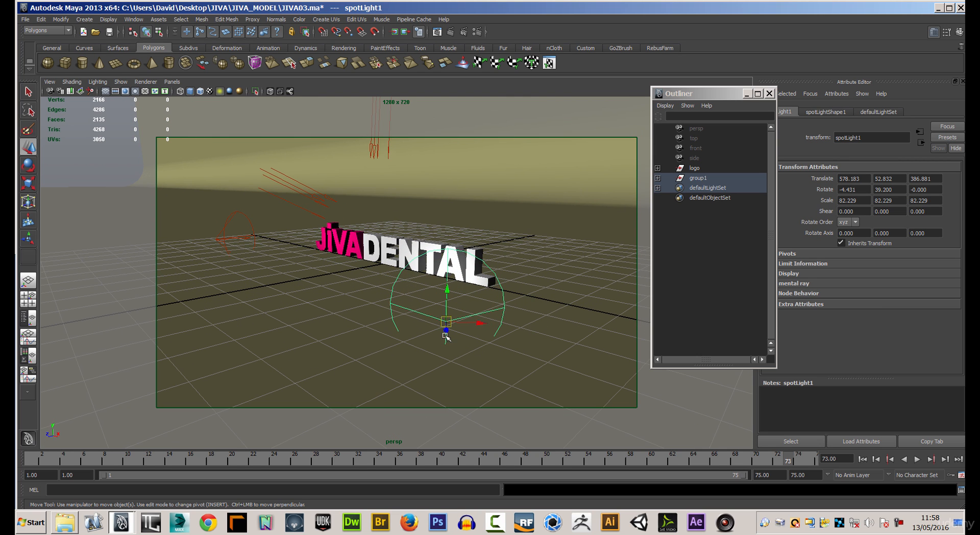
pyautogui.moveTo(446, 331); pyautogui.dragTo(446, 298)
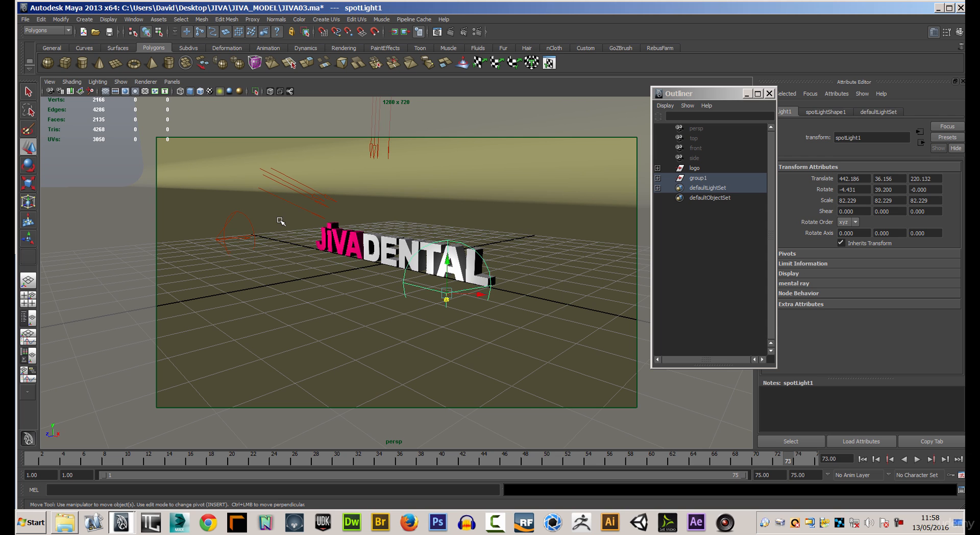
# Step: Create a new standard camera in the scene alongside the persp camera
pyautogui.press('space')
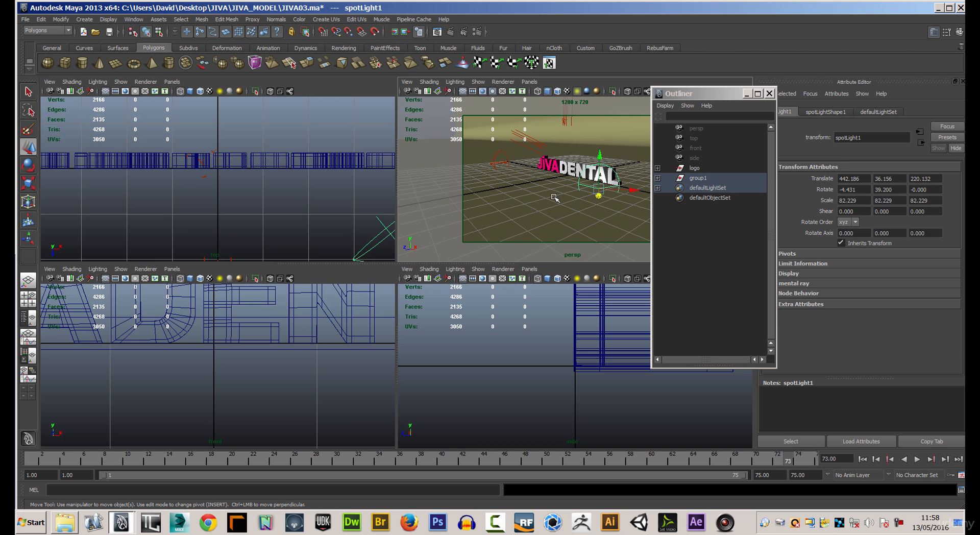
pyautogui.press('space')
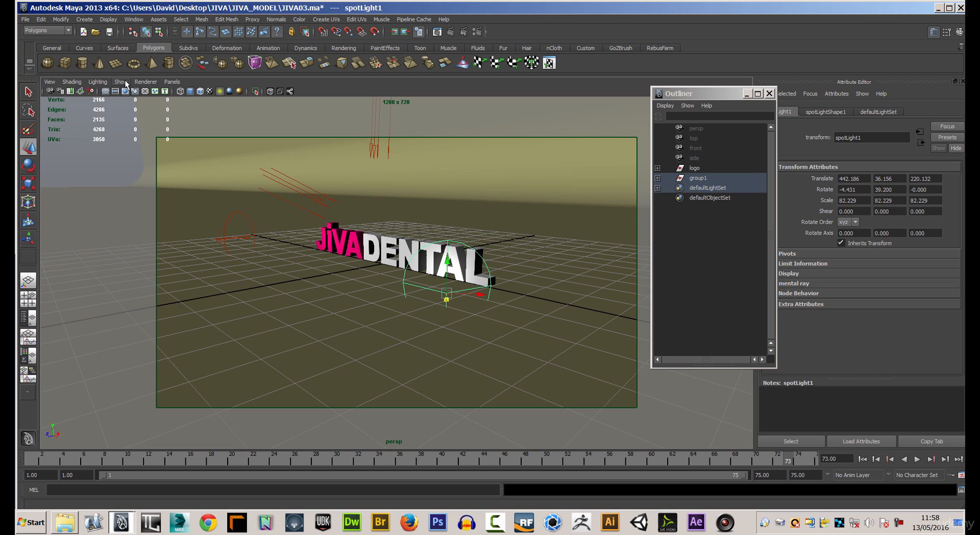
pyautogui.click(175, 82)
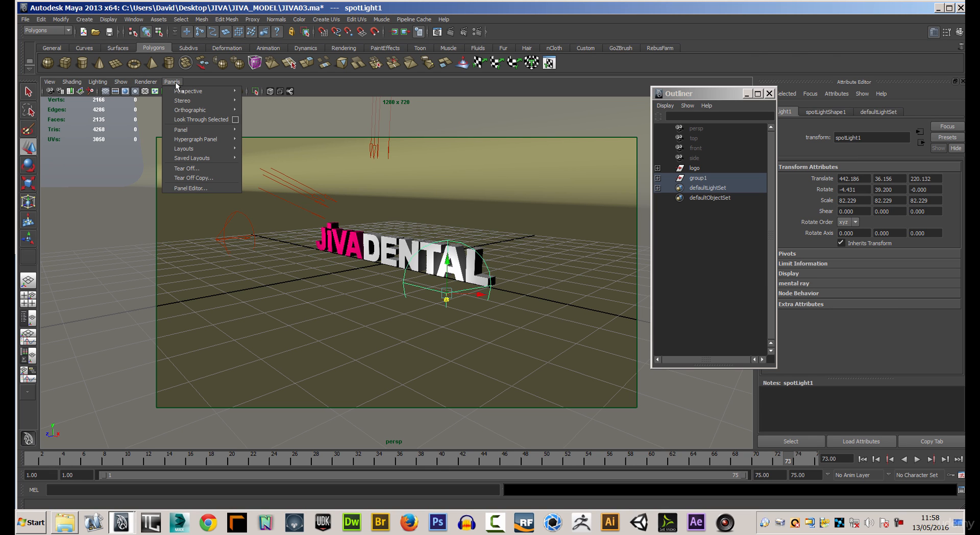
pyautogui.click(85, 19)
pyautogui.moveTo(106, 80)
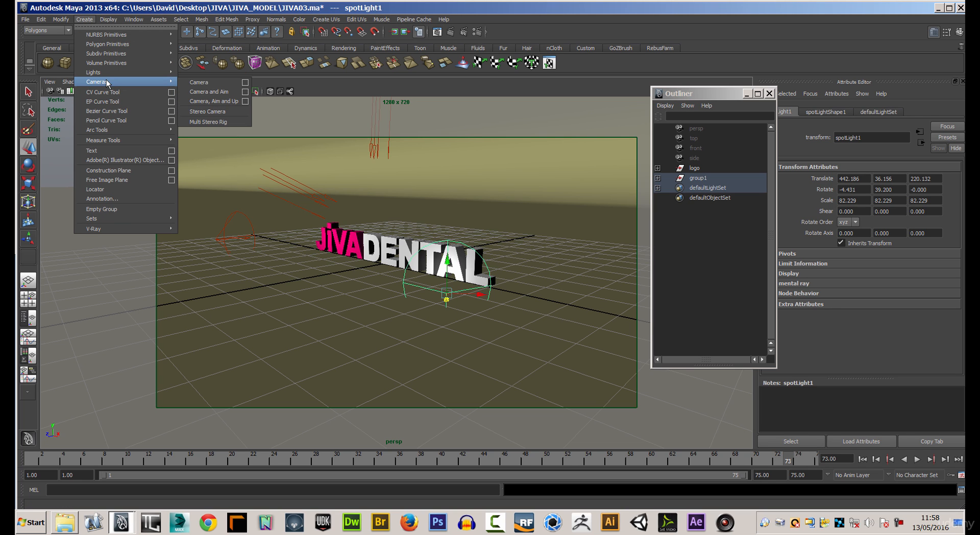
pyautogui.click(201, 84)
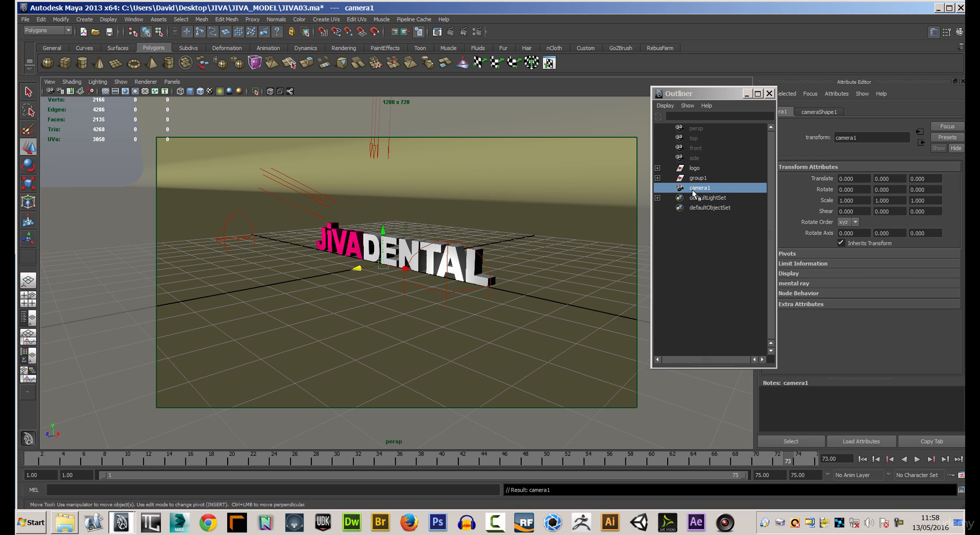
# Step: Look through camera1 and position it at about -70, 786, 1663 so it frames the whole logo and the surrounding lights
pyautogui.click(140, 82)
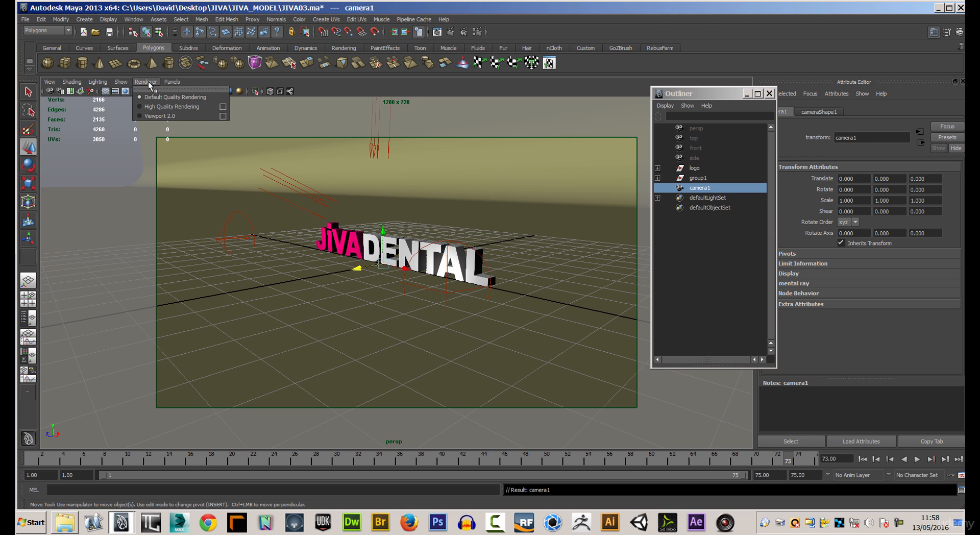
pyautogui.moveTo(172, 81)
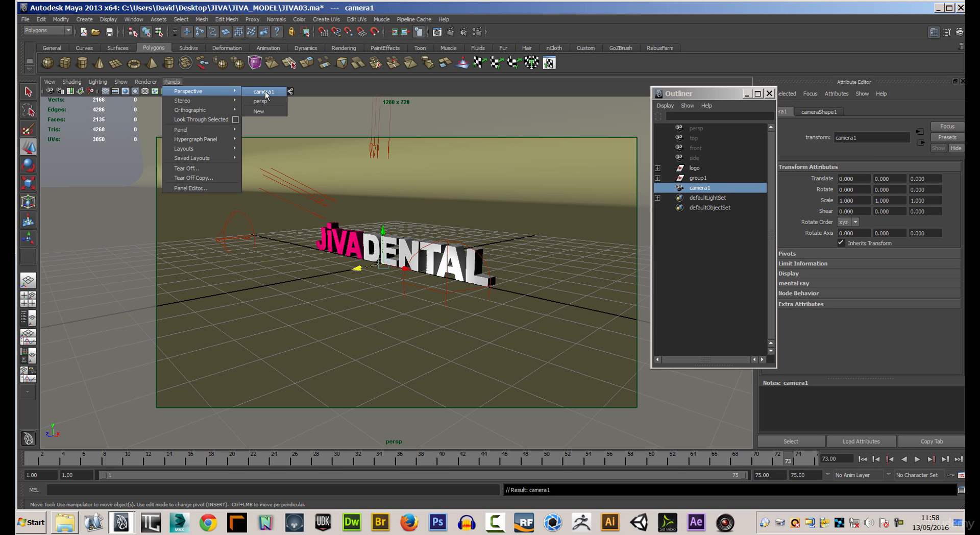
pyautogui.click(265, 93)
pyautogui.keyDown('alt'); pyautogui.moveTo(488, 259); pyautogui.dragTo(226, 193, button='right'); pyautogui.keyUp('alt')
pyautogui.keyDown('alt'); pyautogui.moveTo(474, 272); pyautogui.dragTo(257, 219, button='right'); pyautogui.keyUp('alt')
pyautogui.keyDown('alt'); pyautogui.moveTo(435, 256); pyautogui.dragTo(459, 294); pyautogui.keyUp('alt')
pyautogui.keyDown('alt'); pyautogui.moveTo(484, 276); pyautogui.dragTo(286, 216, button='right'); pyautogui.keyUp('alt')
pyautogui.keyDown('alt'); pyautogui.moveTo(612, 302); pyautogui.dragTo(335, 268, button='right'); pyautogui.keyUp('alt')
pyautogui.moveTo(427, 460); pyautogui.dragTo(524, 462)
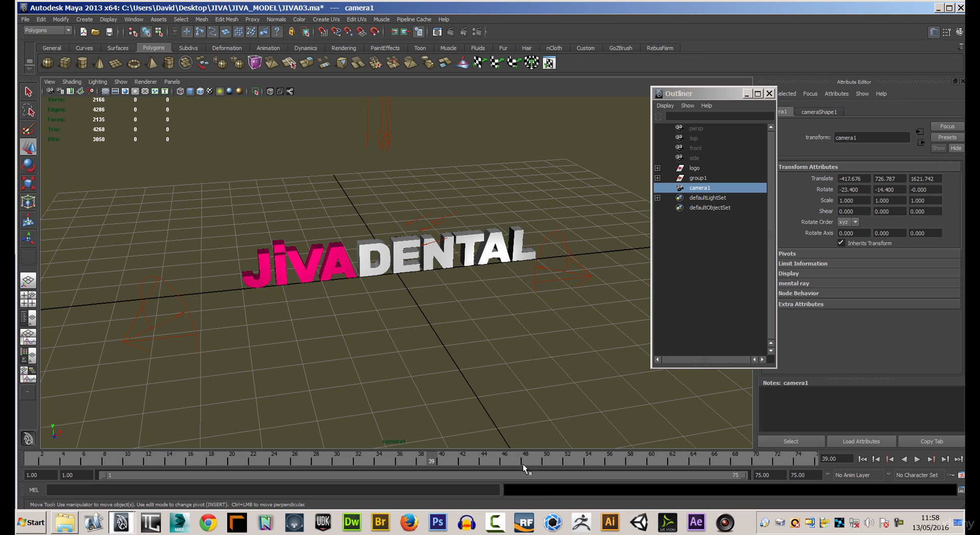
pyautogui.keyDown('alt'); pyautogui.moveTo(503, 316); pyautogui.dragTo(464, 310); pyautogui.keyUp('alt')
pyautogui.keyDown('alt'); pyautogui.moveTo(464, 310); pyautogui.dragTo(526, 291, button='right'); pyautogui.keyUp('alt')
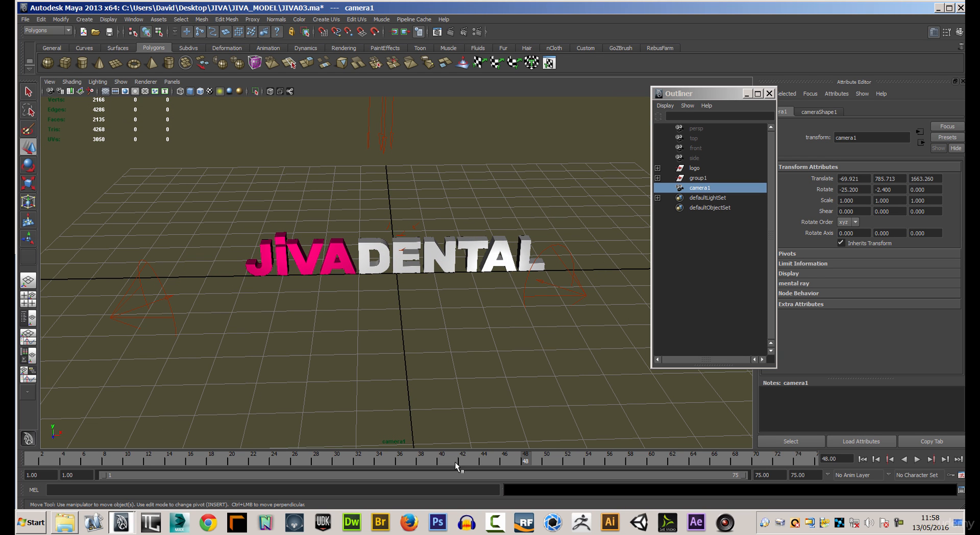
# Step: Set a keyframe on spotLight1 at frame 1
pyautogui.moveTo(345, 457); pyautogui.dragTo(32, 459)
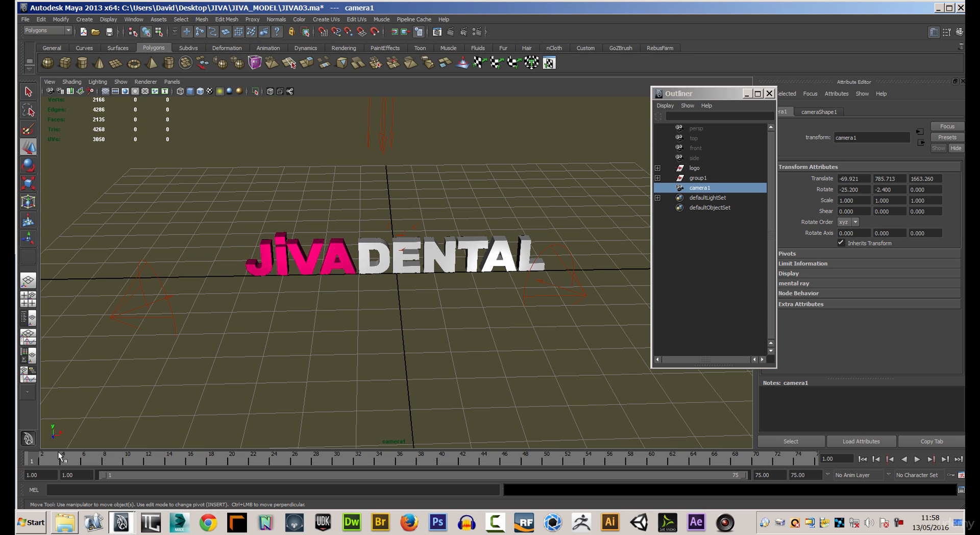
pyautogui.click(526, 285)
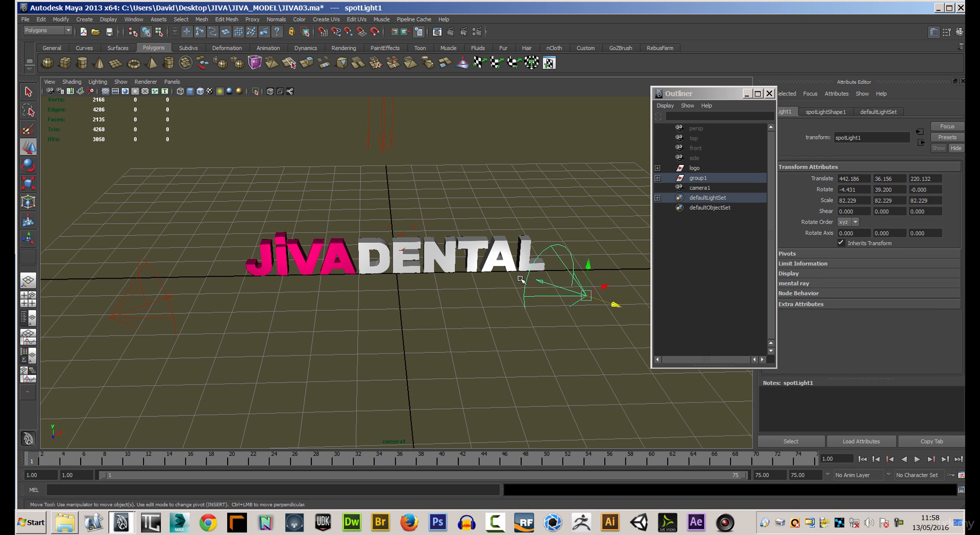
pyautogui.press('s')
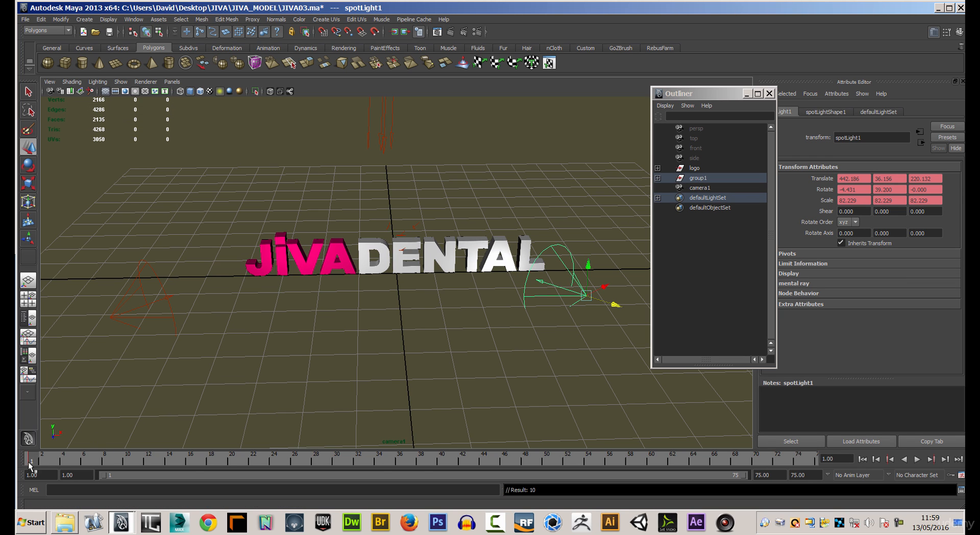
# Step: At frame 50, move spotLight1 away from the logo to about 613, 57, 429, set a keyframe, and scrub through its motion
pyautogui.click(546, 459)
pyautogui.moveTo(615, 307); pyautogui.dragTo(595, 306)
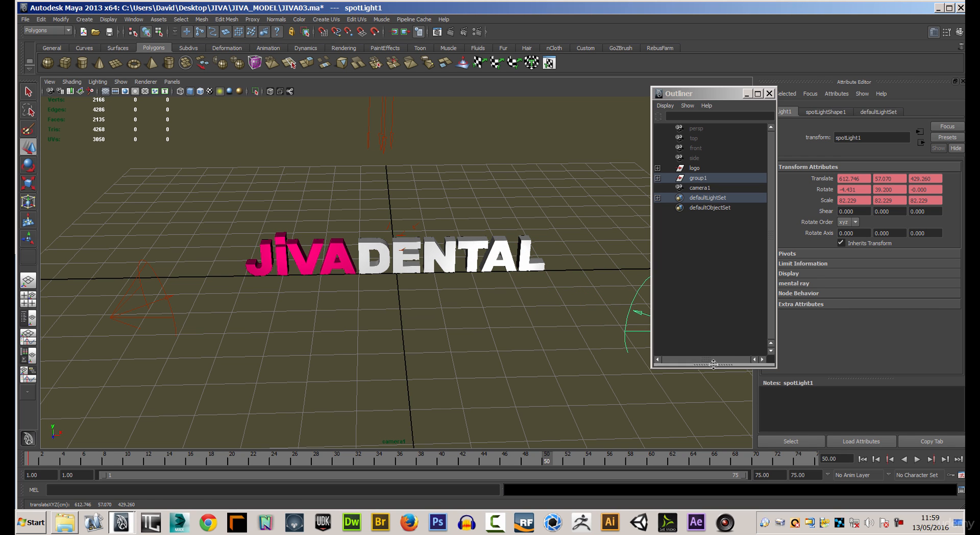
pyautogui.press('s')
pyautogui.moveTo(541, 460); pyautogui.dragTo(128, 423)
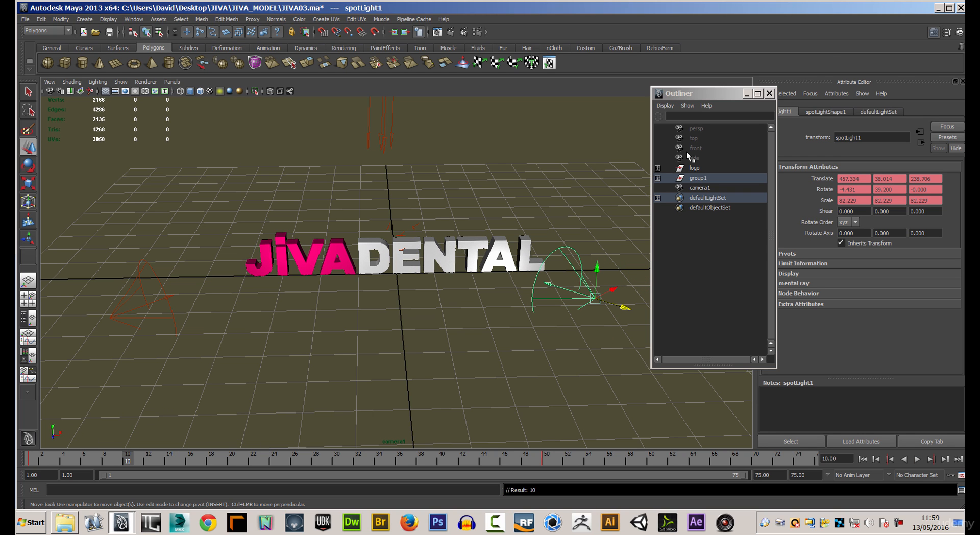
# Step: Select the persp camera and scrub the timeline to examine its path around the logo through camera1
pyautogui.click(696, 129)
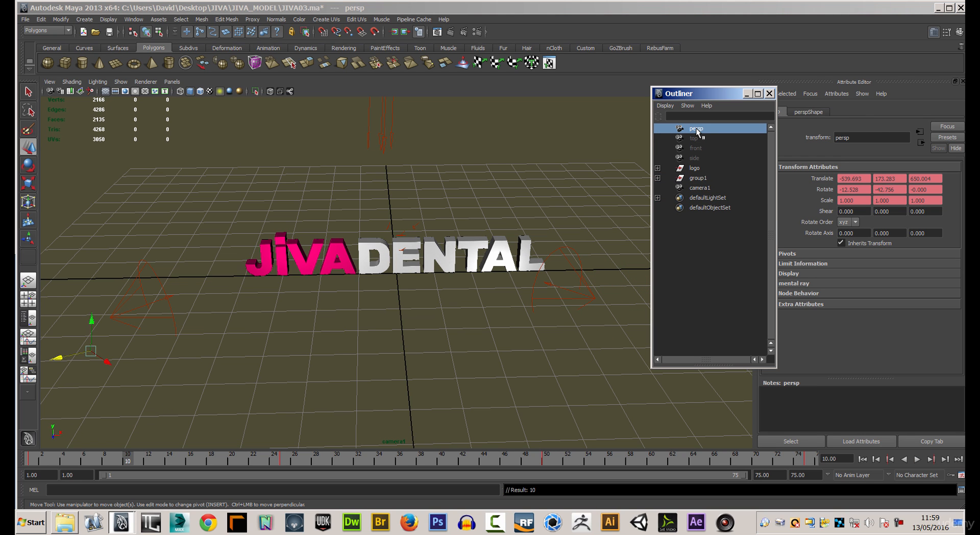
pyautogui.click(195, 462)
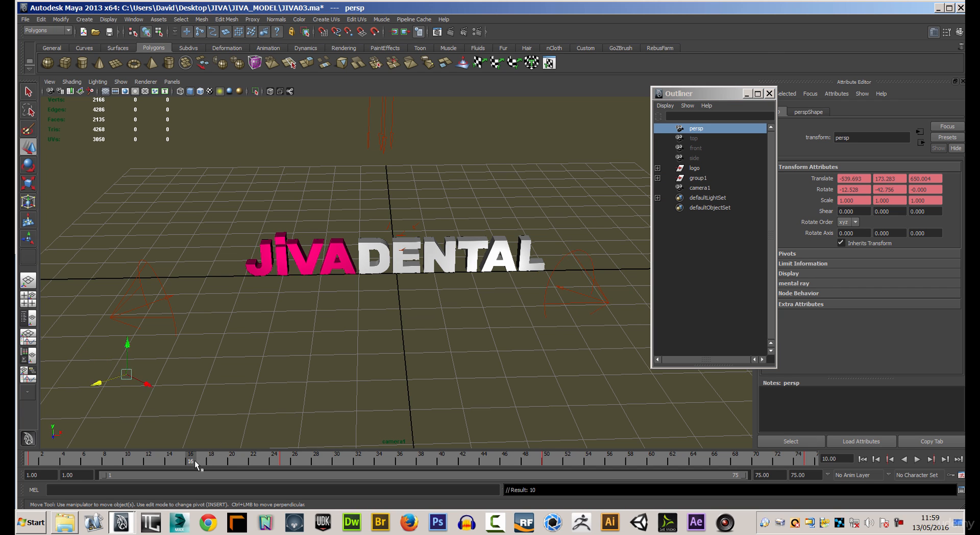
pyautogui.moveTo(202, 460); pyautogui.dragTo(128, 459)
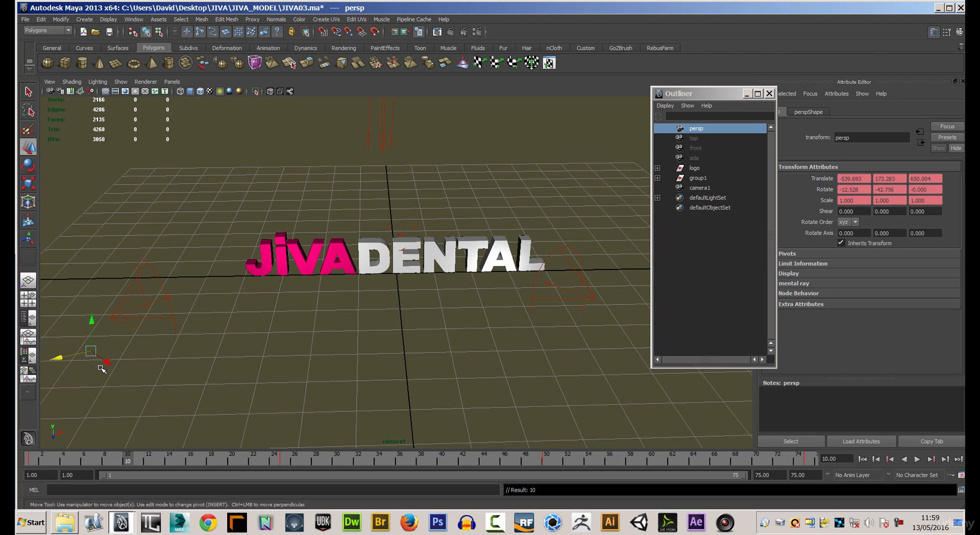
pyautogui.keyDown('alt'); pyautogui.moveTo(495, 312); pyautogui.dragTo(291, 357, button='right'); pyautogui.keyUp('alt')
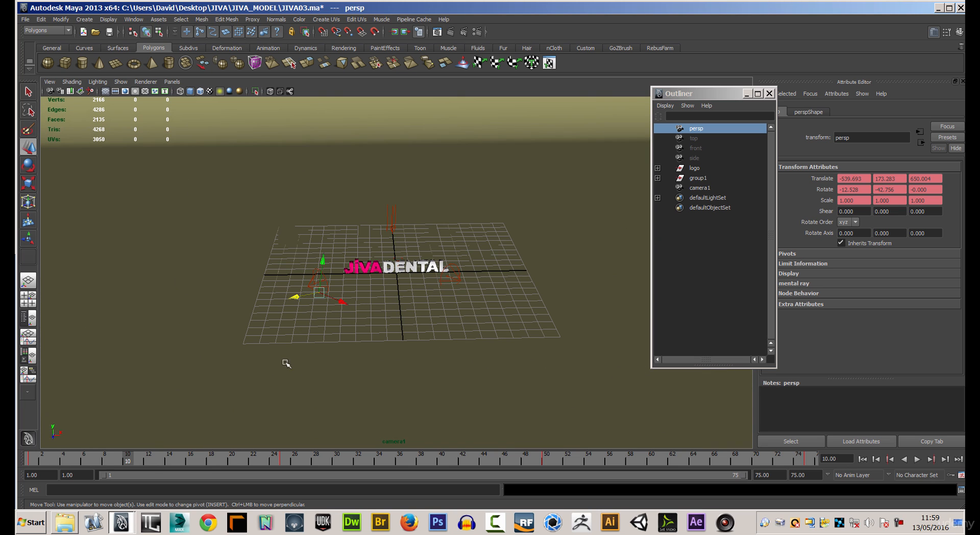
pyautogui.click(35, 454)
pyautogui.click(73, 457)
pyautogui.moveTo(206, 450); pyautogui.dragTo(278, 463)
pyautogui.moveTo(424, 459); pyautogui.dragTo(463, 460)
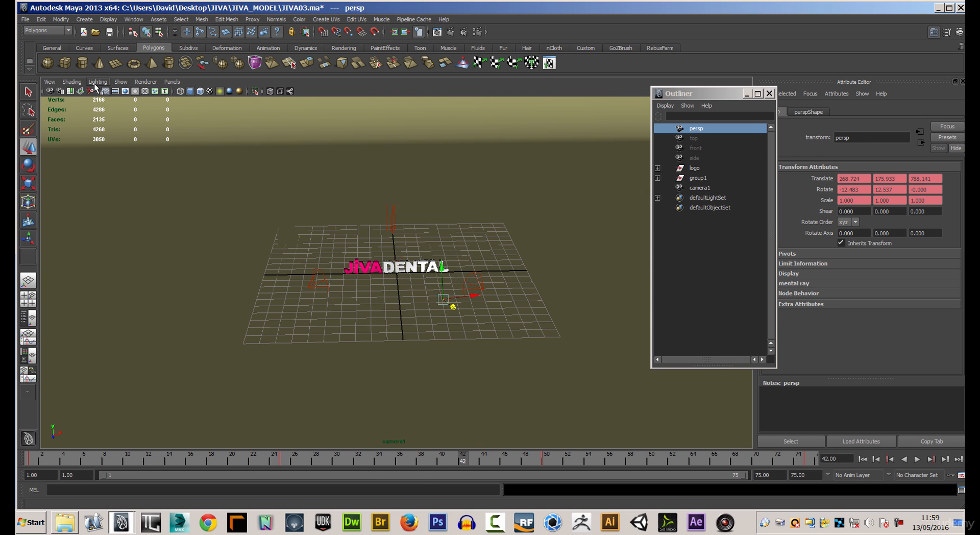
# Step: Switch the viewport back to looking through the persp camera
pyautogui.click(49, 83)
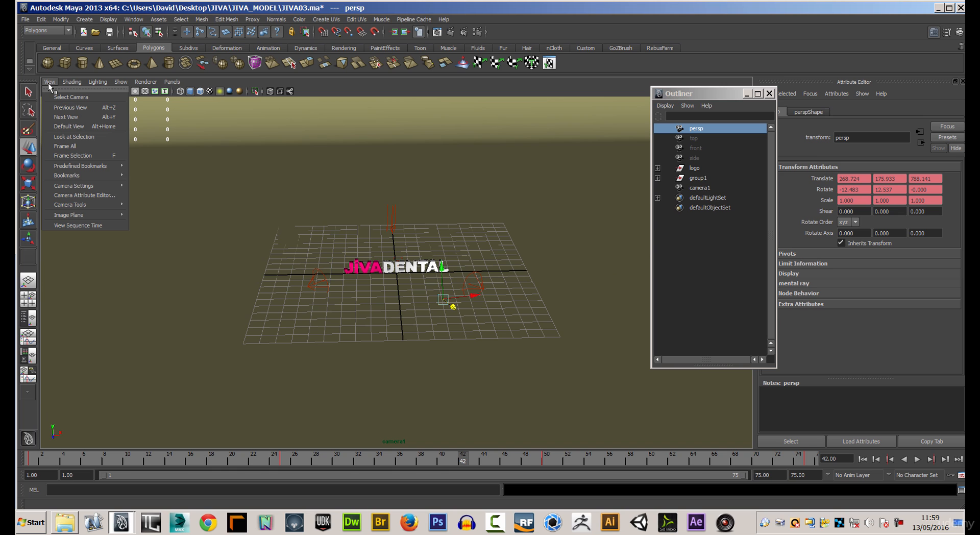
pyautogui.click(331, 88)
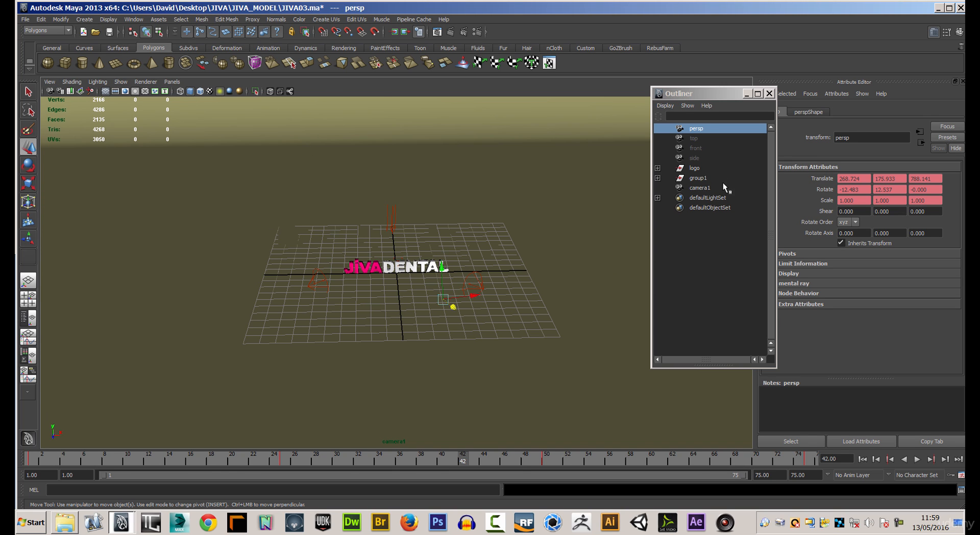
pyautogui.click(145, 82)
pyautogui.moveTo(172, 83)
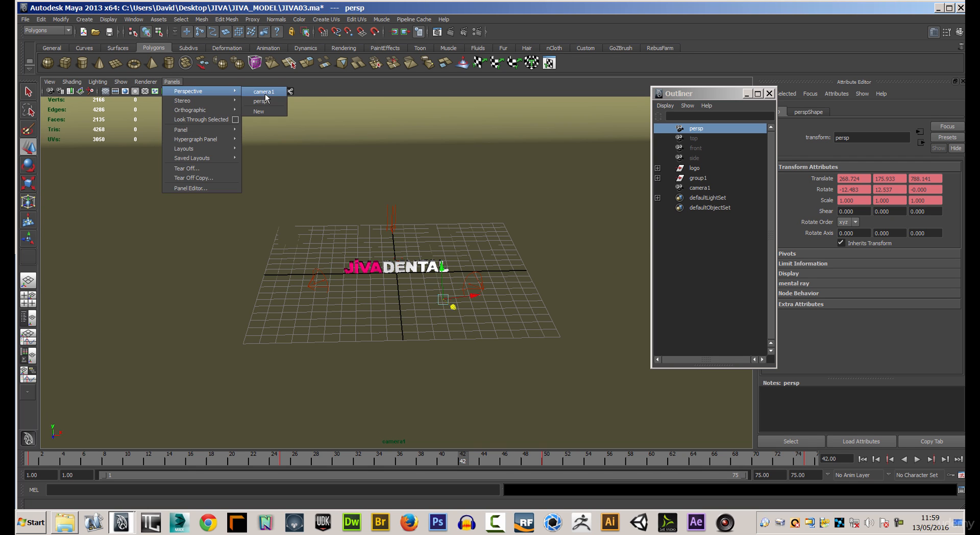
pyautogui.click(264, 101)
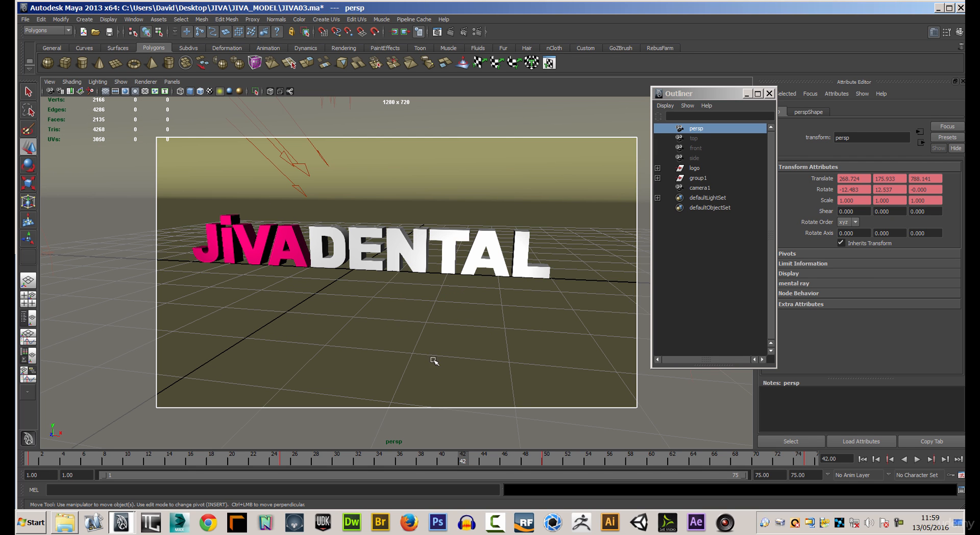
# Step: Play the animation through the persp camera and set the current time to frame 35
pyautogui.moveTo(45, 456); pyautogui.dragTo(232, 470)
pyautogui.hotkey('alt', 'v')
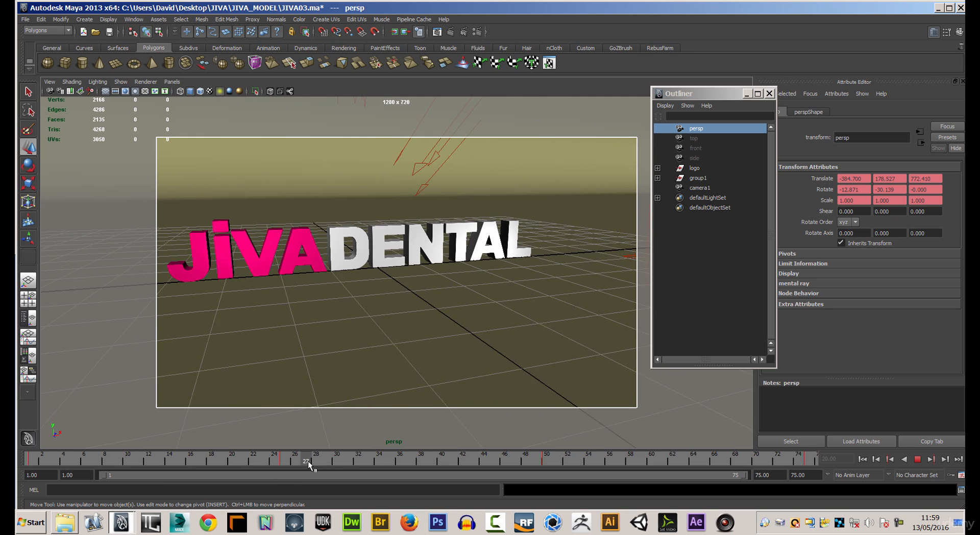
pyautogui.moveTo(528, 477); pyautogui.dragTo(388, 464)
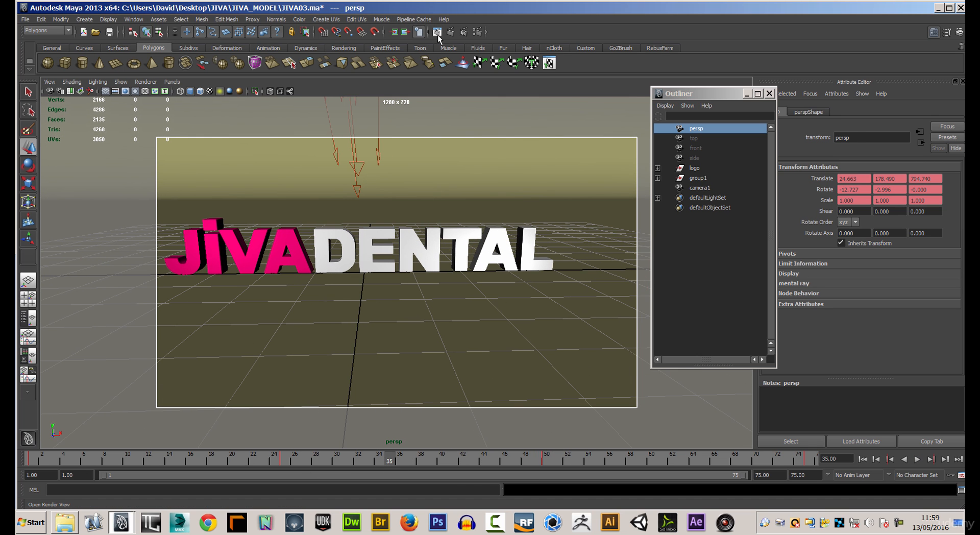
# Step: Render frame 35 from the persp camera with mental ray, close the result, and render the frame again
pyautogui.click(451, 32)
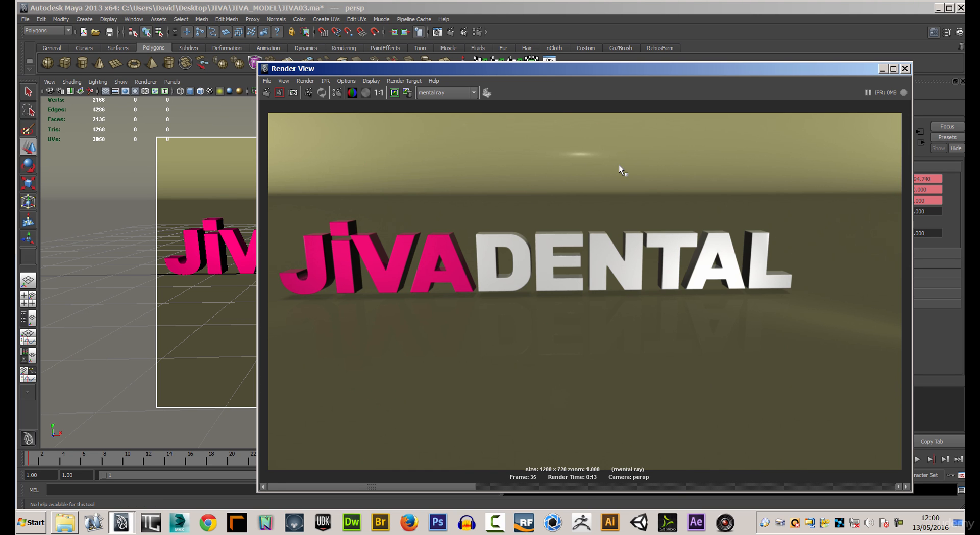
pyautogui.click(905, 68)
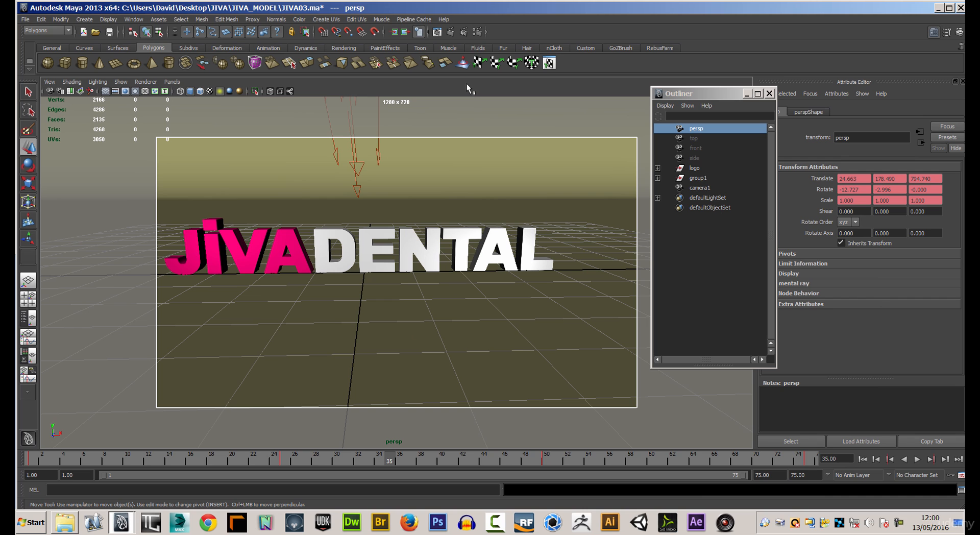
pyautogui.click(449, 32)
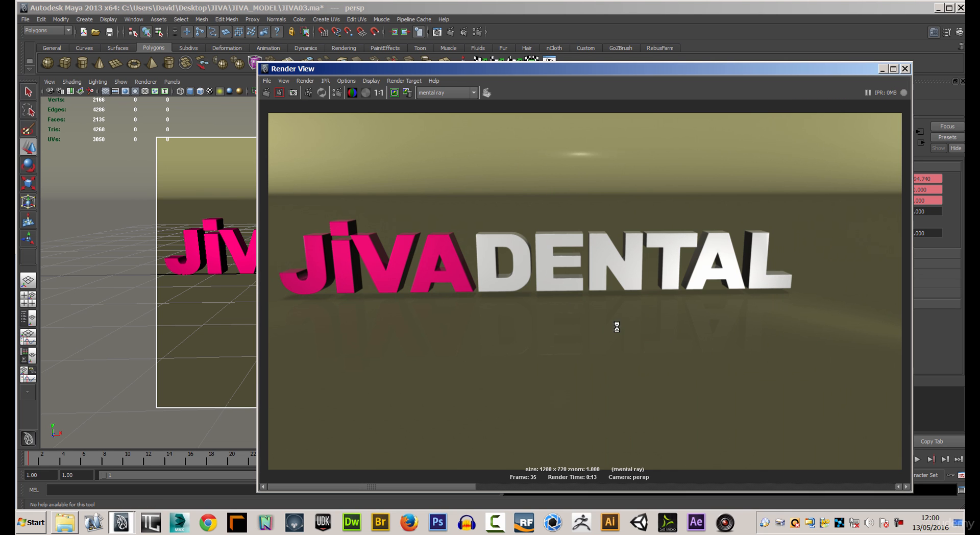
# Step: Save the rendered image to the Desktop as test in Alias PIX format and close the render window
pyautogui.click(268, 82)
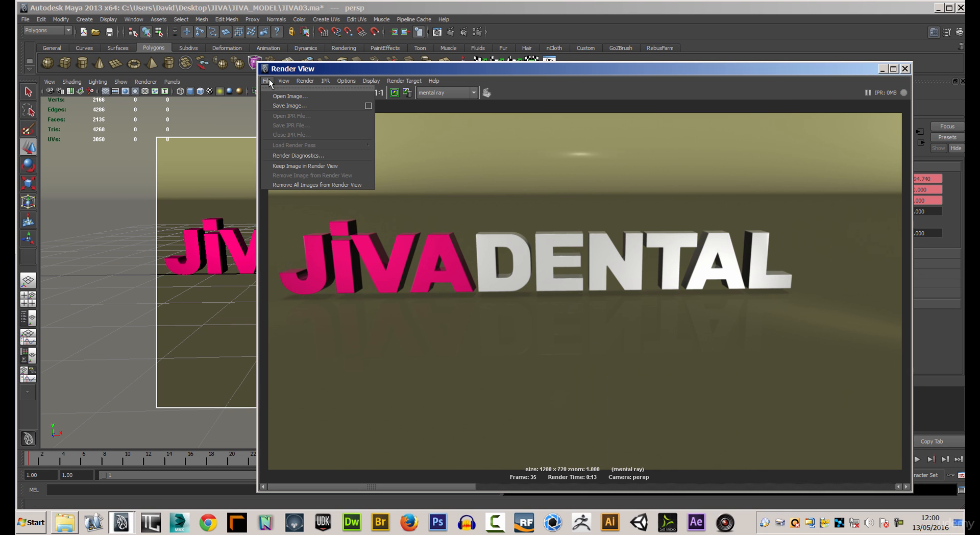
pyautogui.click(277, 104)
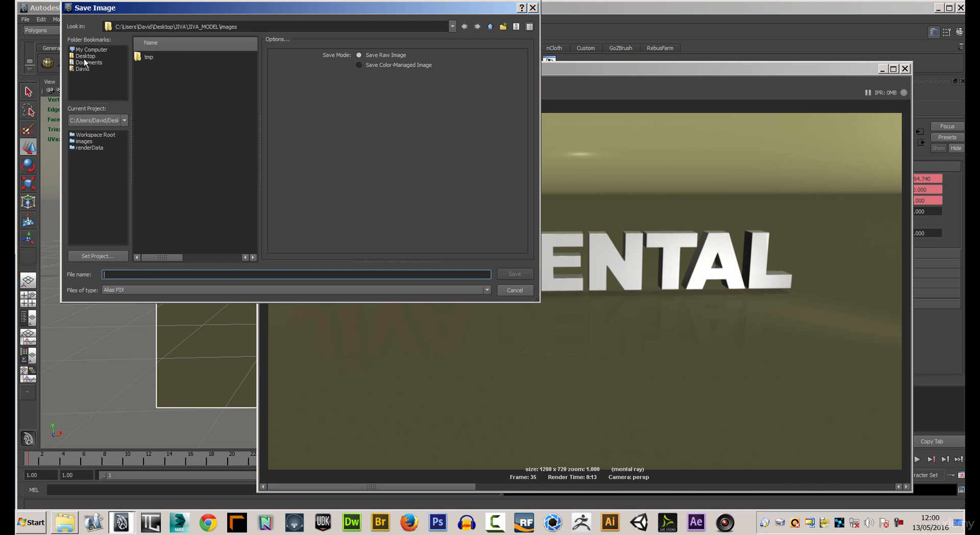
pyautogui.click(86, 56)
pyautogui.click(173, 275)
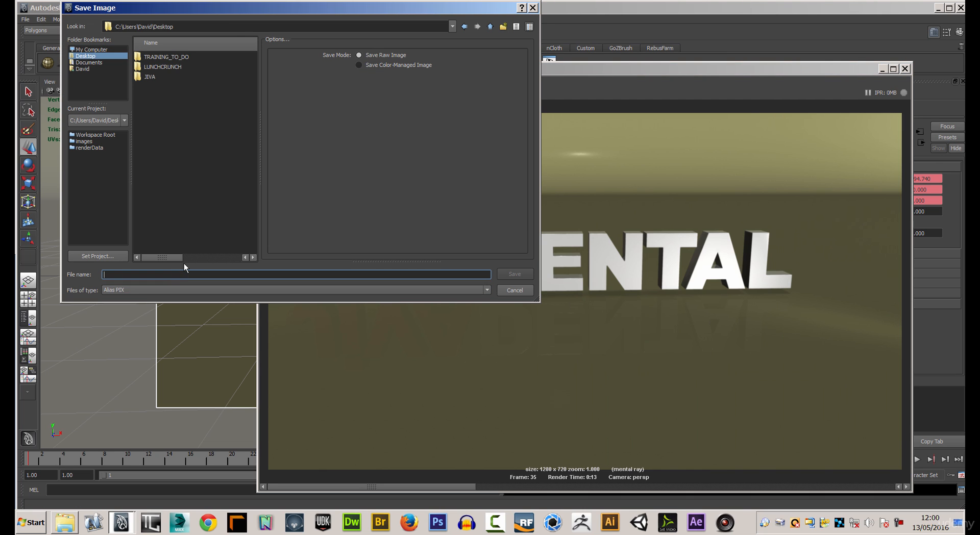
pyautogui.write('test')
pyautogui.click(513, 274)
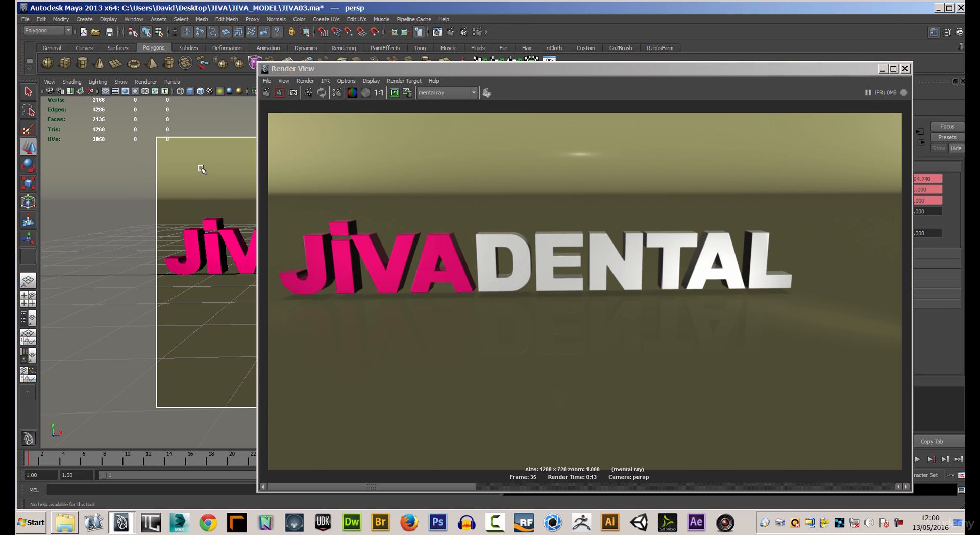
pyautogui.click(905, 68)
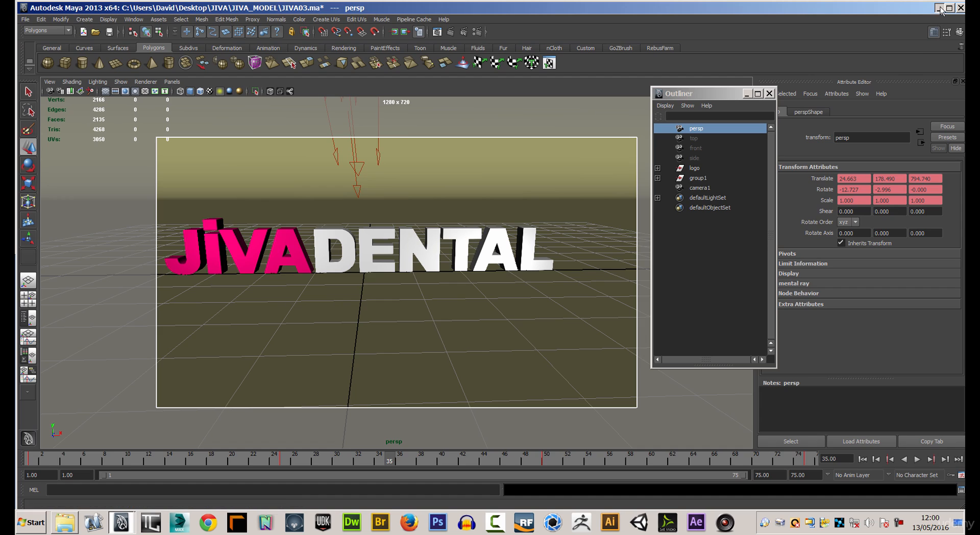
# Step: Switch to the Windows desktop and select the saved test.als file to check its type
pyautogui.click(938, 8)
pyautogui.click(459, 8)
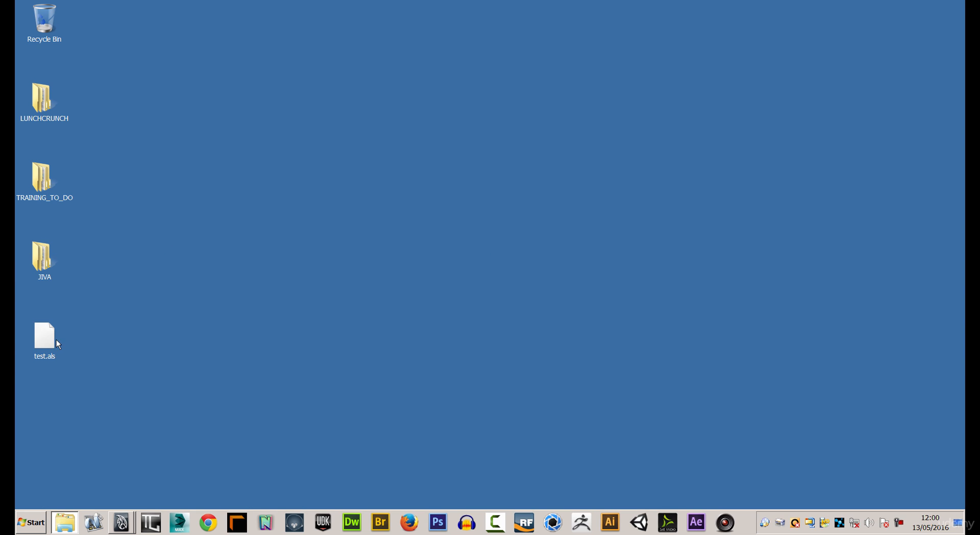
pyautogui.click(48, 343)
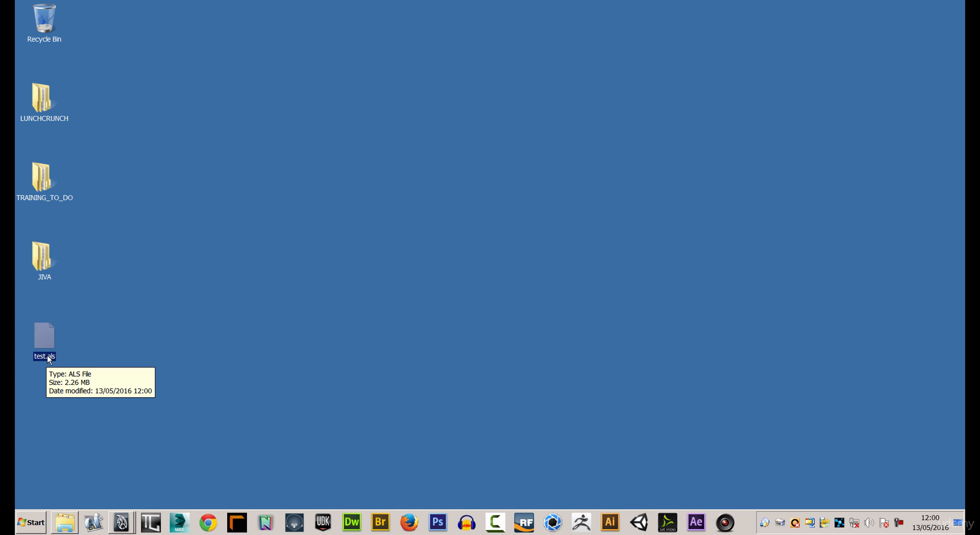
# Step: Rename the test.als file on the desktop to test.jpg and accept the extension change
pyautogui.click(48, 358)
pyautogui.click(49, 356)
pyautogui.moveTo(49, 356); pyautogui.dragTo(69, 362)
pyautogui.write('jpg')
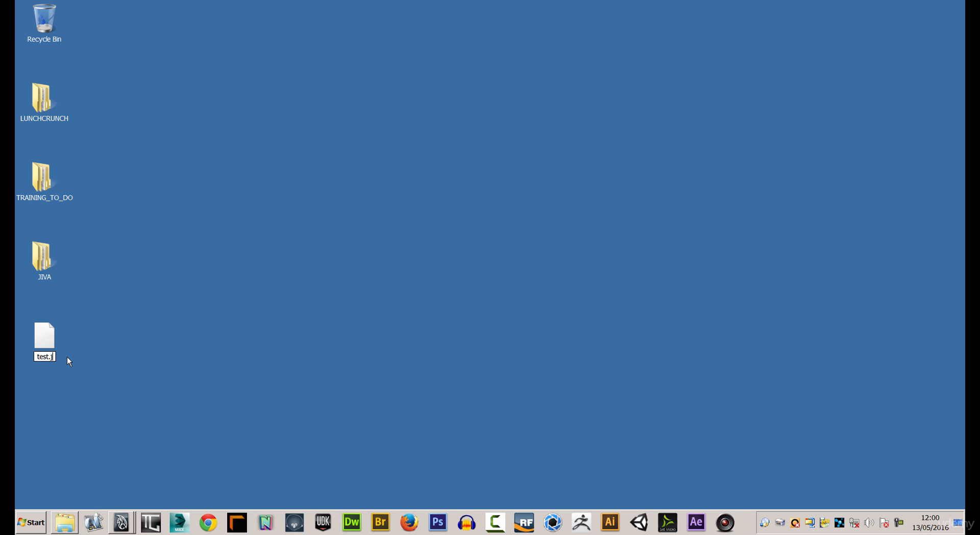
pyautogui.press('Return')
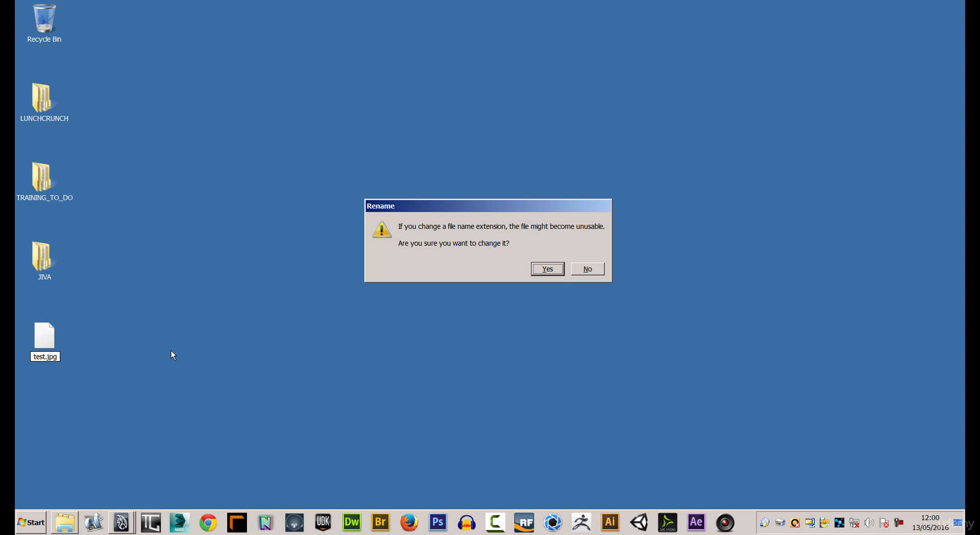
pyautogui.click(546, 271)
pyautogui.click(98, 347)
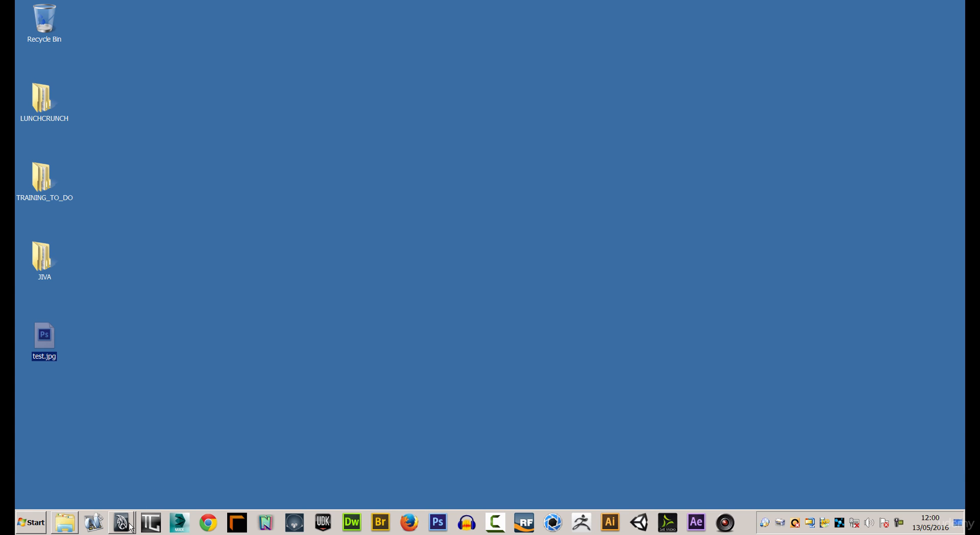
# Step: Switch back to Maya and render frame 35 from the persp camera with mental ray
pyautogui.moveTo(129, 526)
pyautogui.click(99, 496)
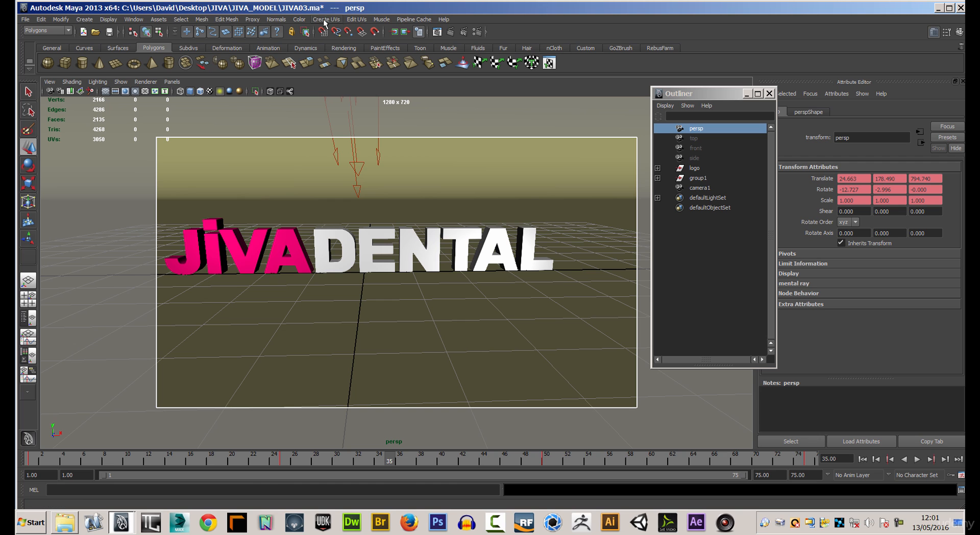
pyautogui.click(449, 32)
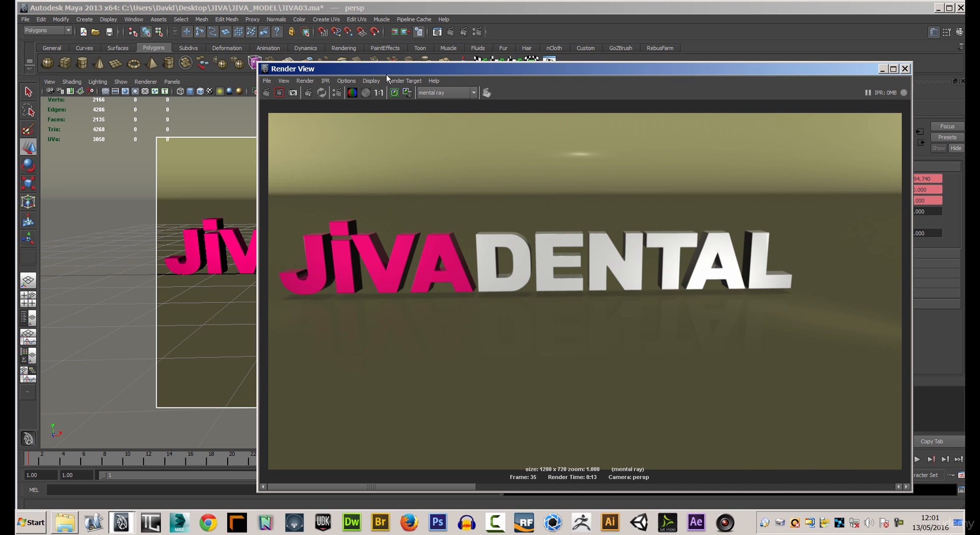
# Step: Apply the Save Color-Managed Image mode in the render view's save image options
pyautogui.click(266, 81)
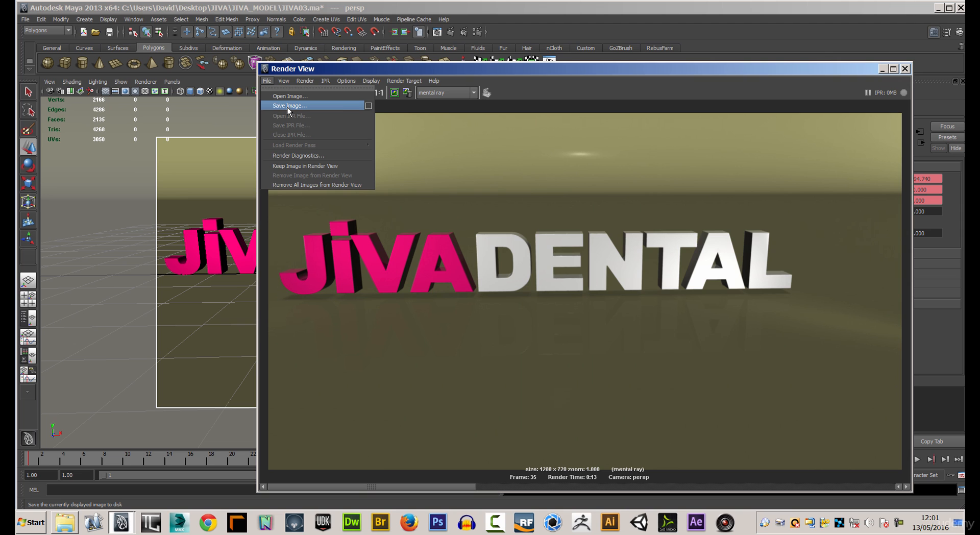
pyautogui.click(368, 106)
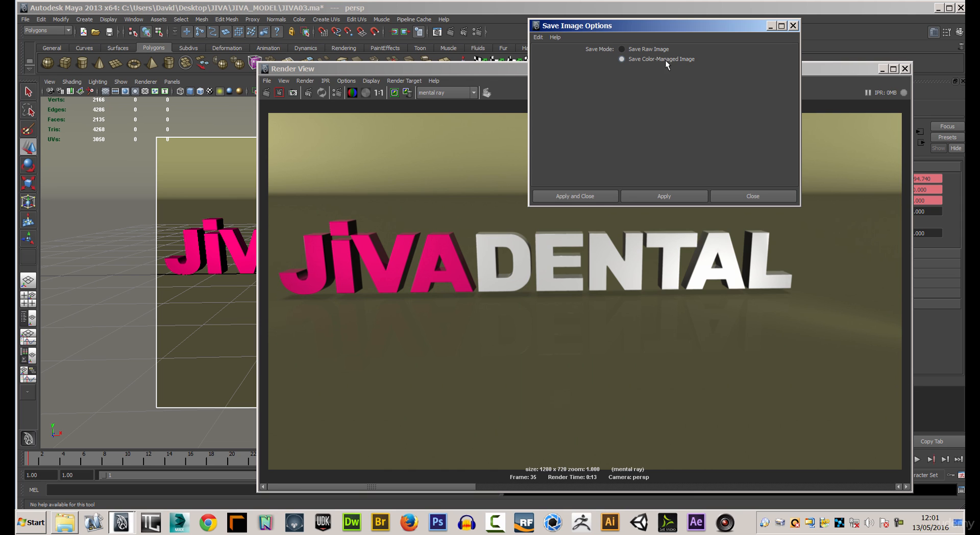
pyautogui.click(661, 197)
pyautogui.click(574, 196)
# Step: Save the rendered image to the Desktop as test2 in JPEG format
pyautogui.click(266, 80)
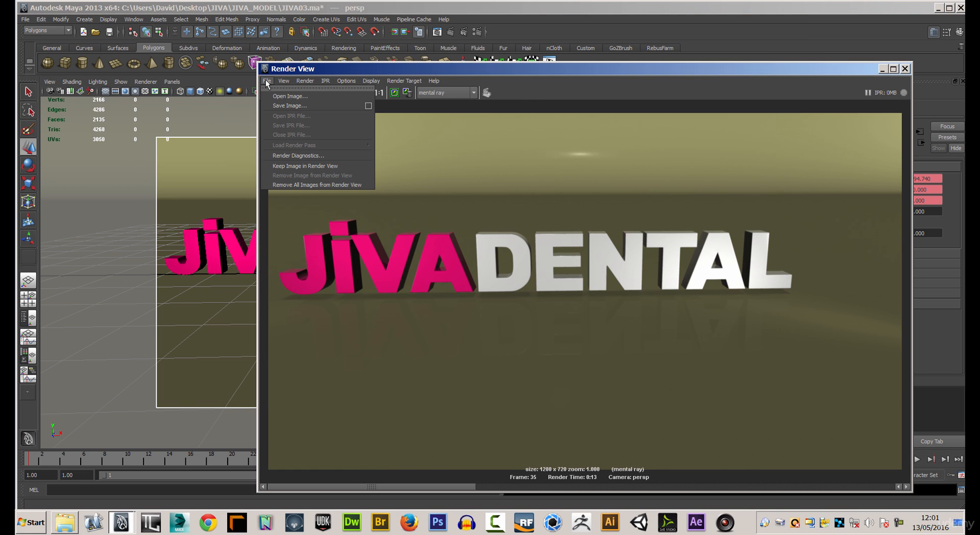
pyautogui.click(277, 105)
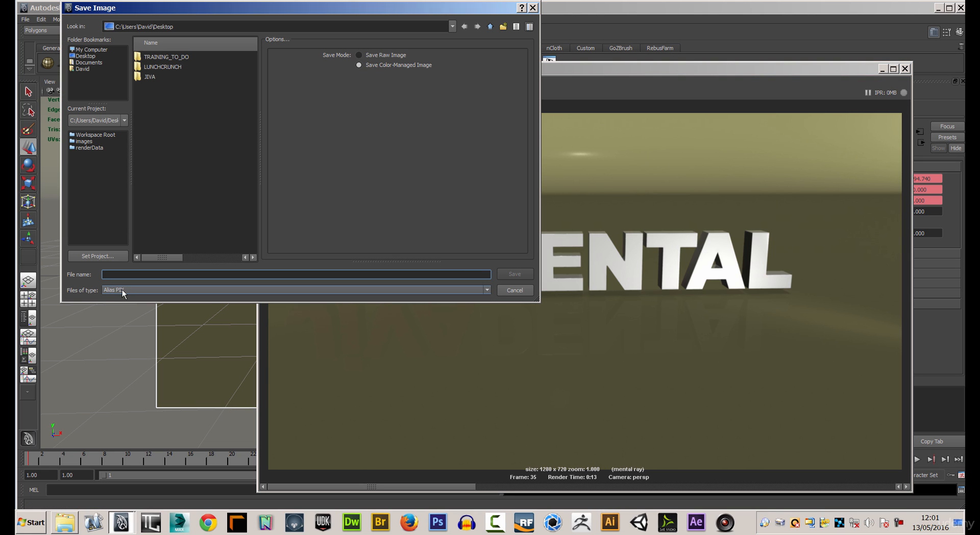
pyautogui.click(486, 290)
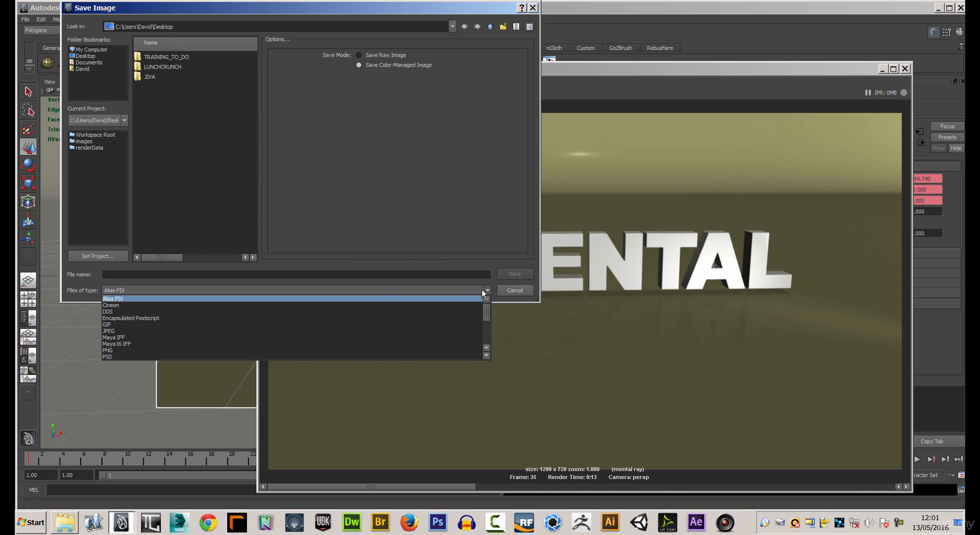
pyautogui.click(109, 331)
pyautogui.click(121, 274)
pyautogui.write('test2')
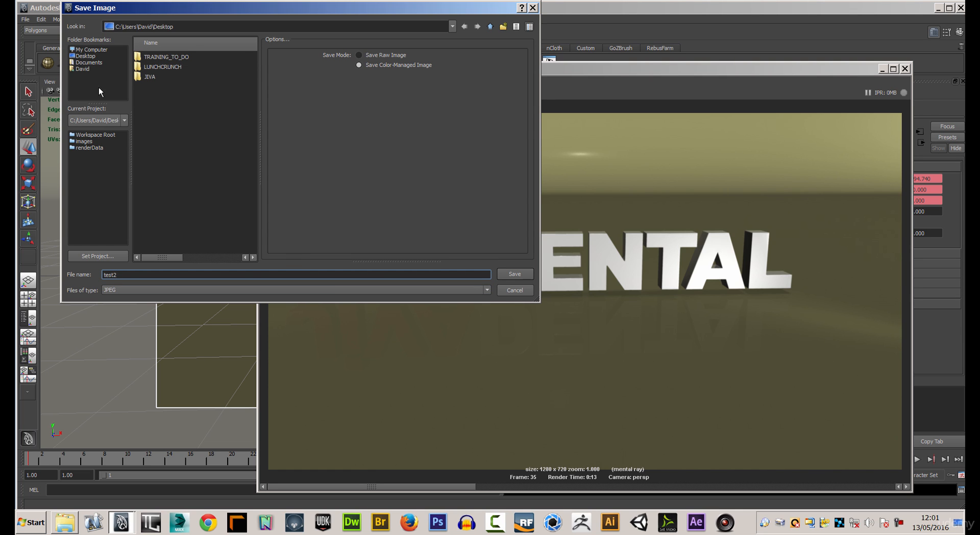
pyautogui.click(87, 54)
pyautogui.click(514, 275)
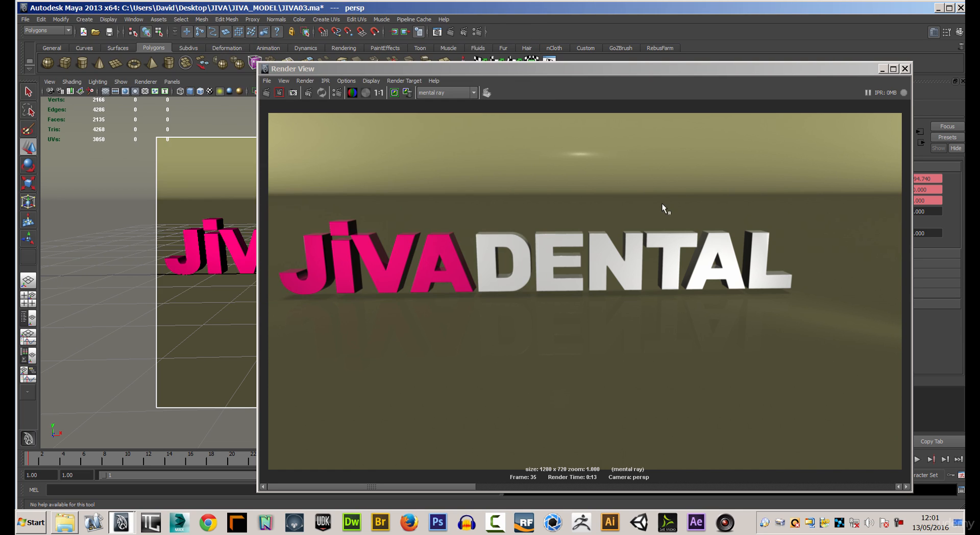
# Step: Switch to the Windows desktop and move the saved test2.jpeg file above the JIVA folder
pyautogui.click(904, 68)
pyautogui.click(938, 7)
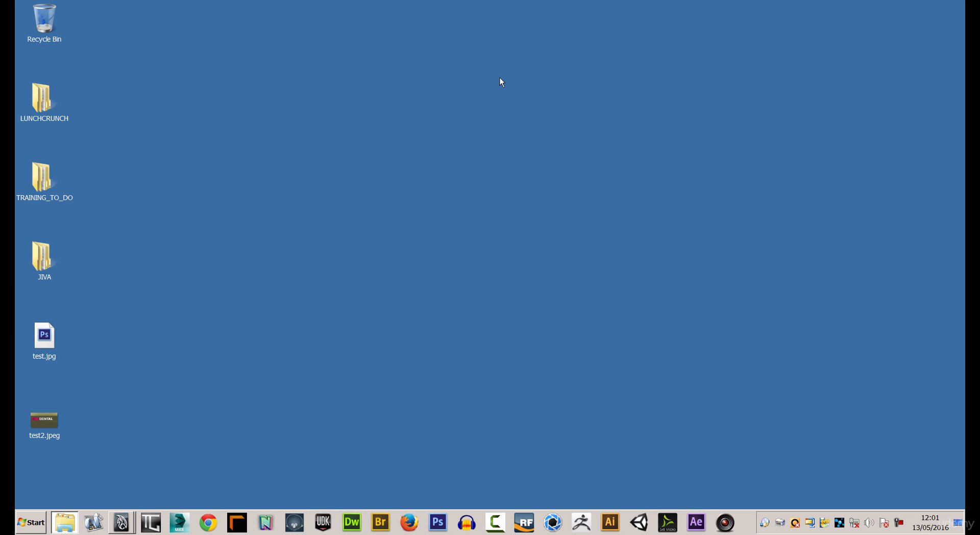
pyautogui.moveTo(45, 420); pyautogui.dragTo(306, 237)
pyautogui.click(186, 320)
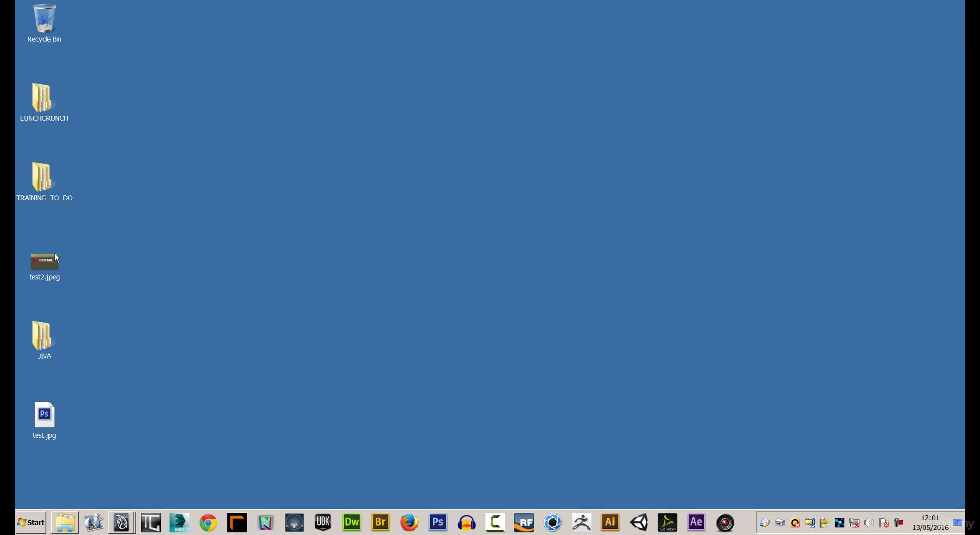
# Step: Return to Maya and close the render window
pyautogui.click(121, 521)
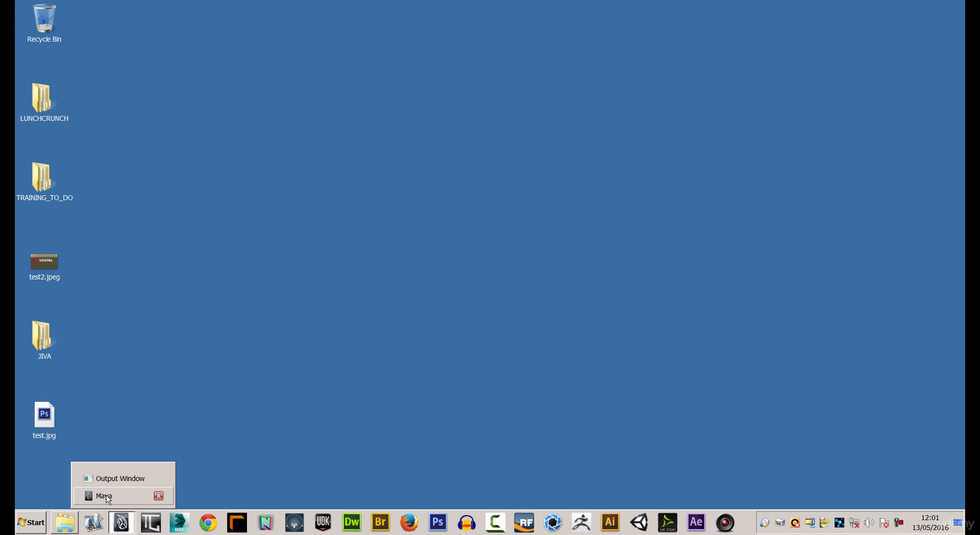
pyautogui.click(114, 493)
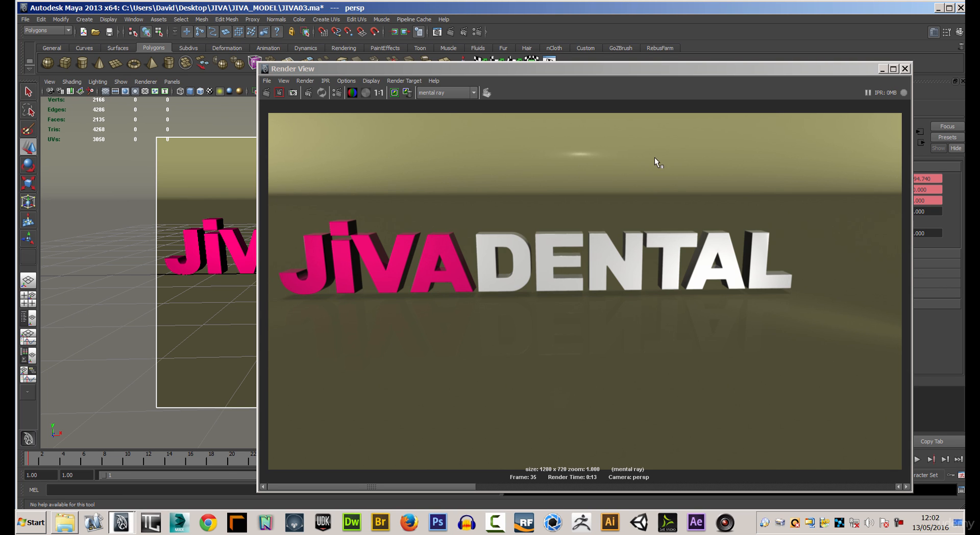
pyautogui.click(904, 68)
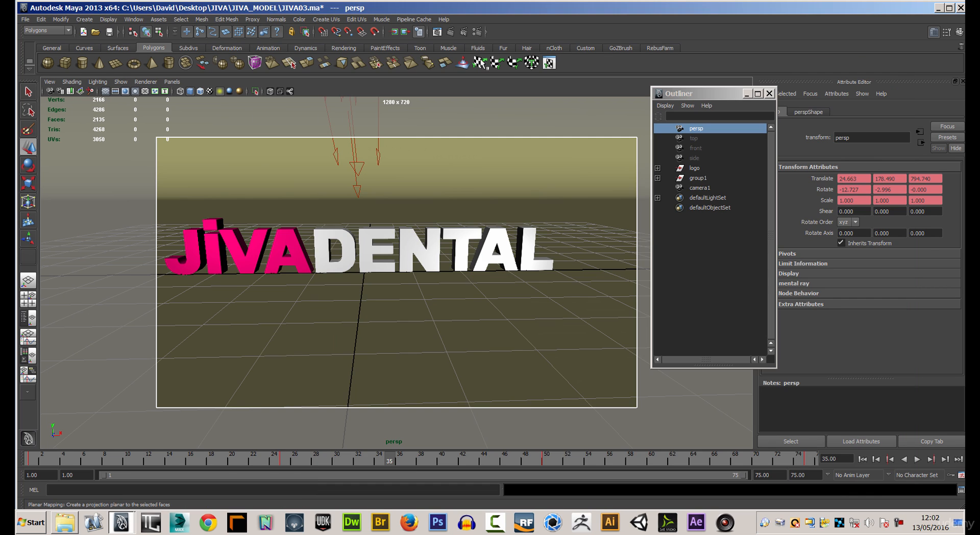
# Step: In the render settings, set the image format to JPEG (jpg) and the frame/animation extension to name.#.ext
pyautogui.click(476, 32)
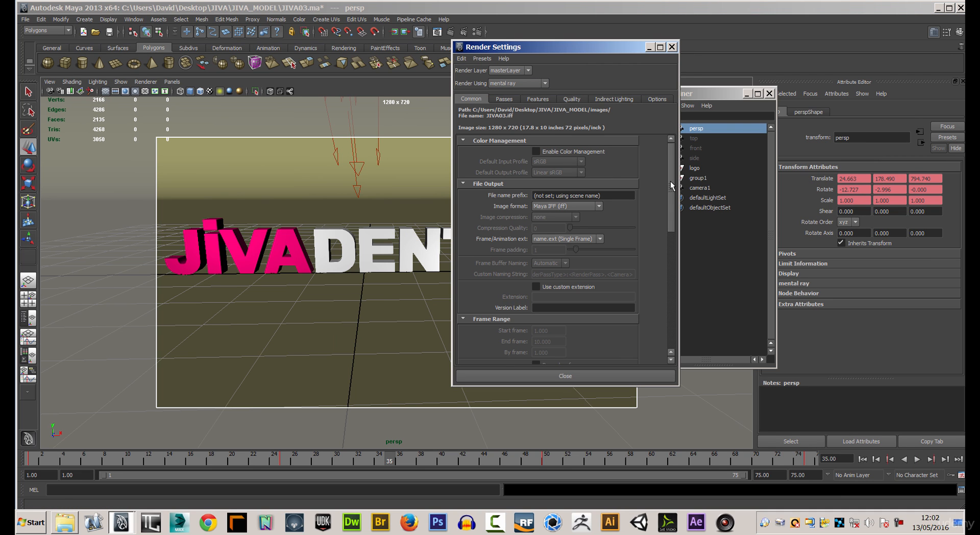
pyautogui.moveTo(671, 186); pyautogui.dragTo(672, 190)
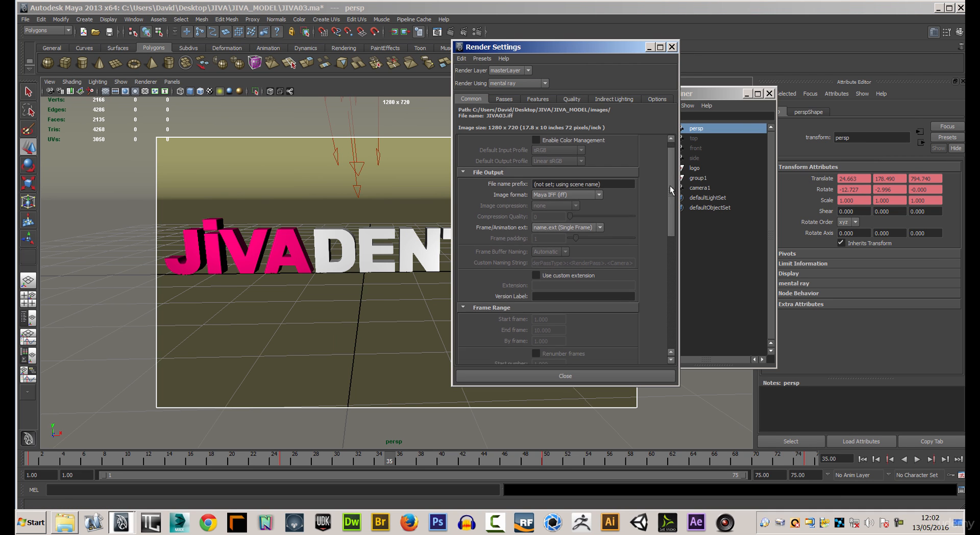
pyautogui.click(598, 194)
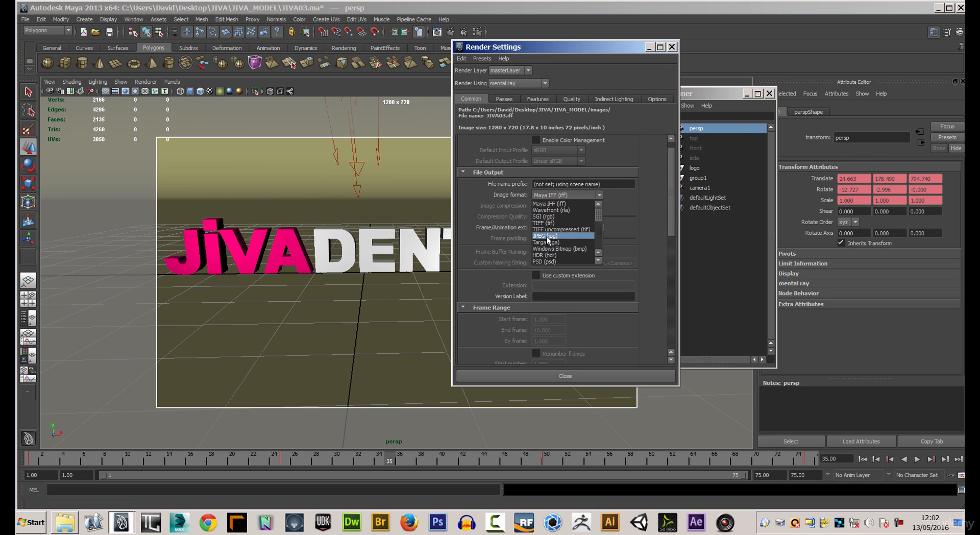
pyautogui.click(553, 236)
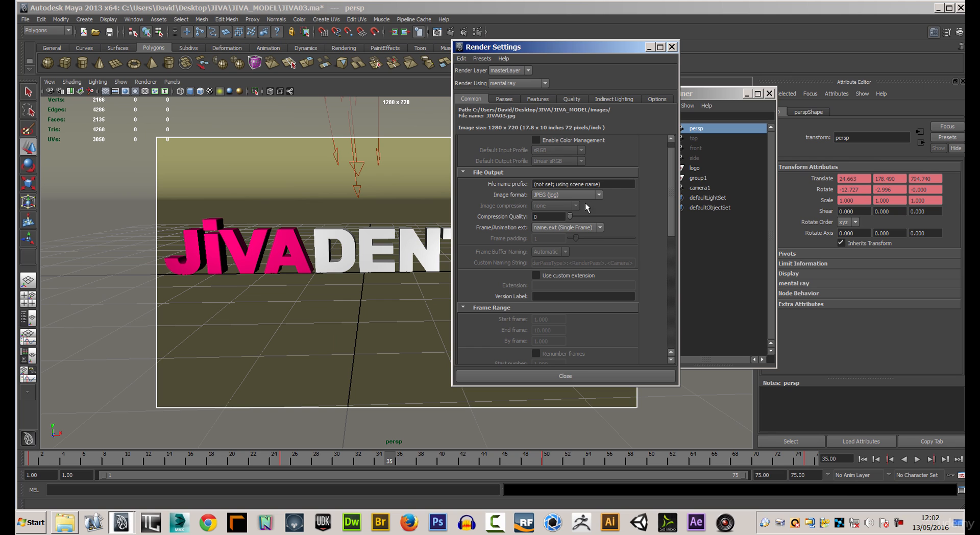
pyautogui.click(536, 216)
pyautogui.click(599, 228)
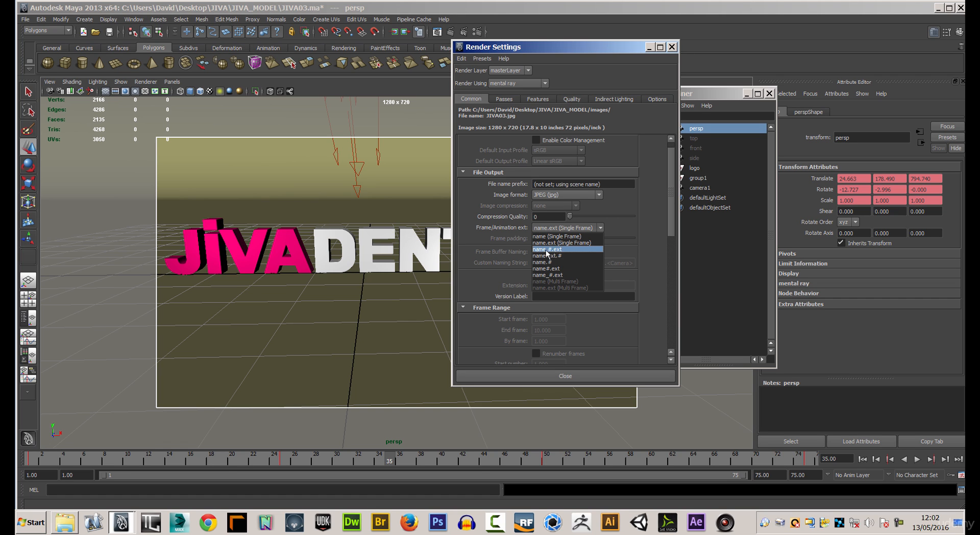
pyautogui.click(550, 249)
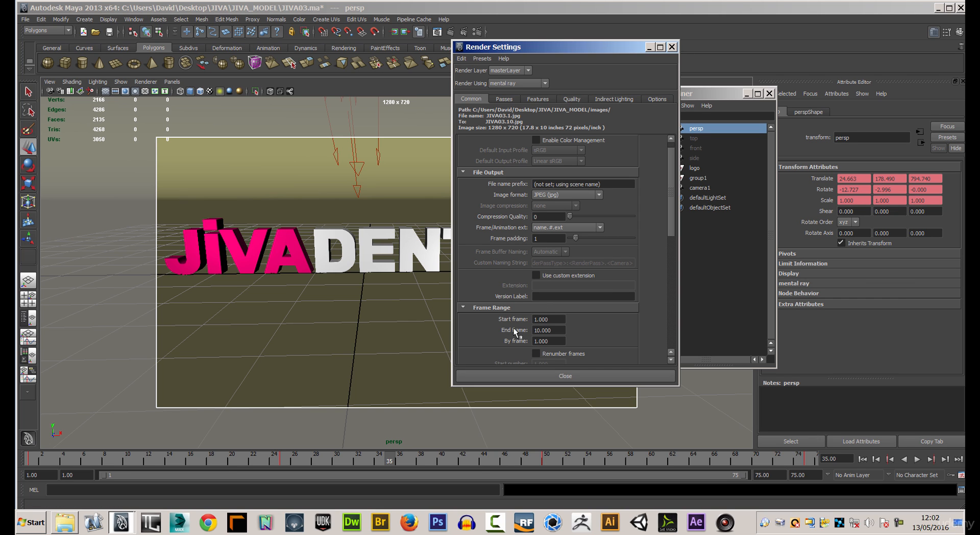
# Step: Set the end frame of the render's frame range to 75
pyautogui.click(548, 329)
pyautogui.write('75')
pyautogui.click(557, 319)
pyautogui.click(542, 341)
# Step: Set the file name prefix of the render output to JIVA
pyautogui.click(562, 183)
pyautogui.moveTo(593, 184); pyautogui.dragTo(518, 187)
pyautogui.write('JIVA')
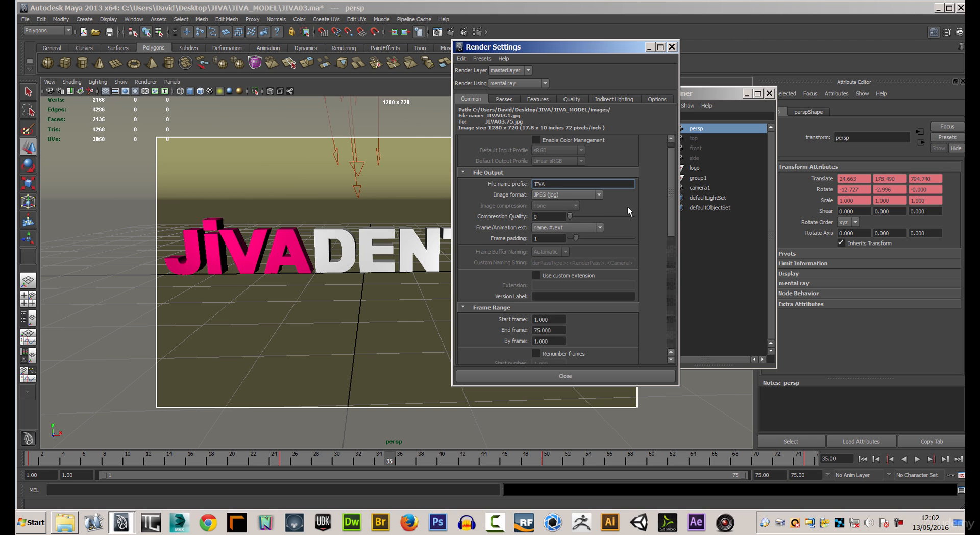
pyautogui.moveTo(664, 228); pyautogui.dragTo(668, 200)
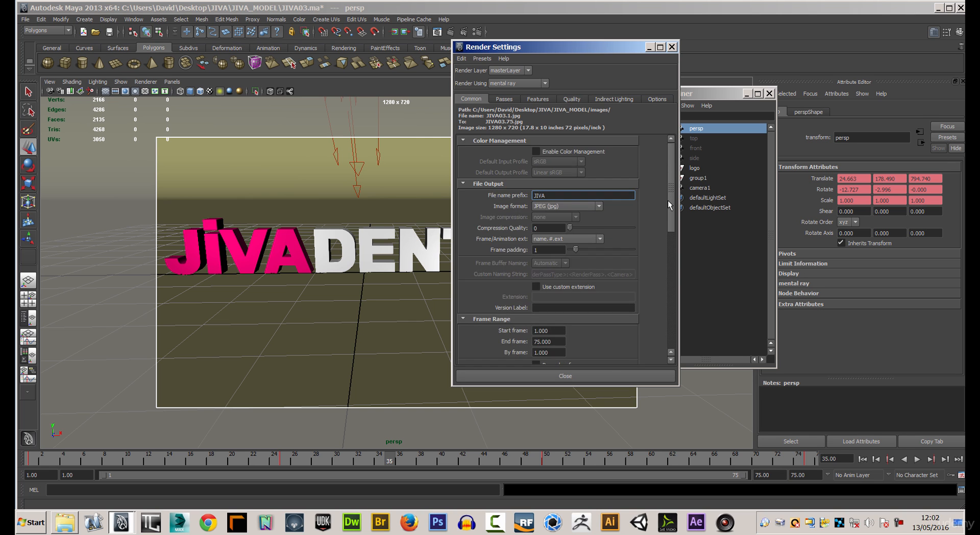
# Step: Review the passes, features, quality, indirect lighting and translation options of the mental ray render settings, and close the settings
pyautogui.click(505, 100)
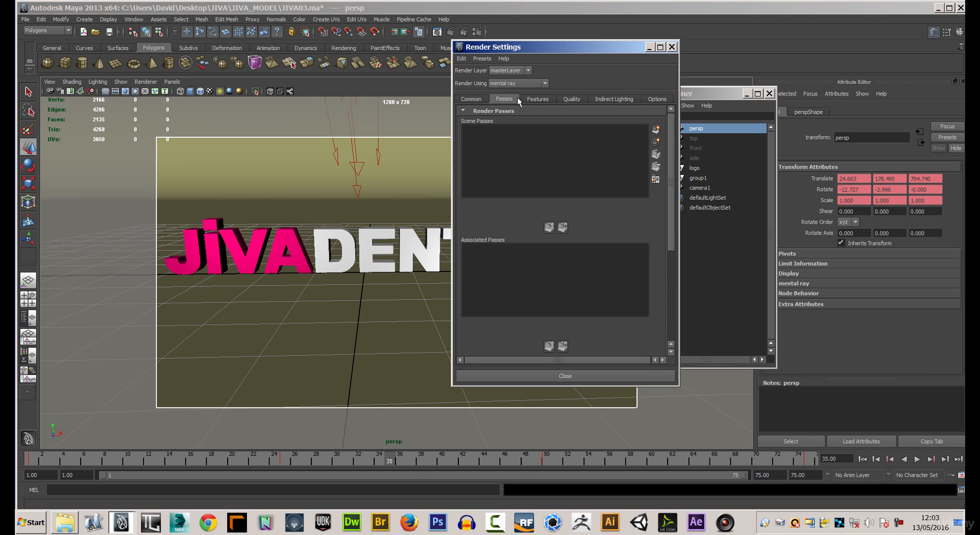
pyautogui.click(538, 99)
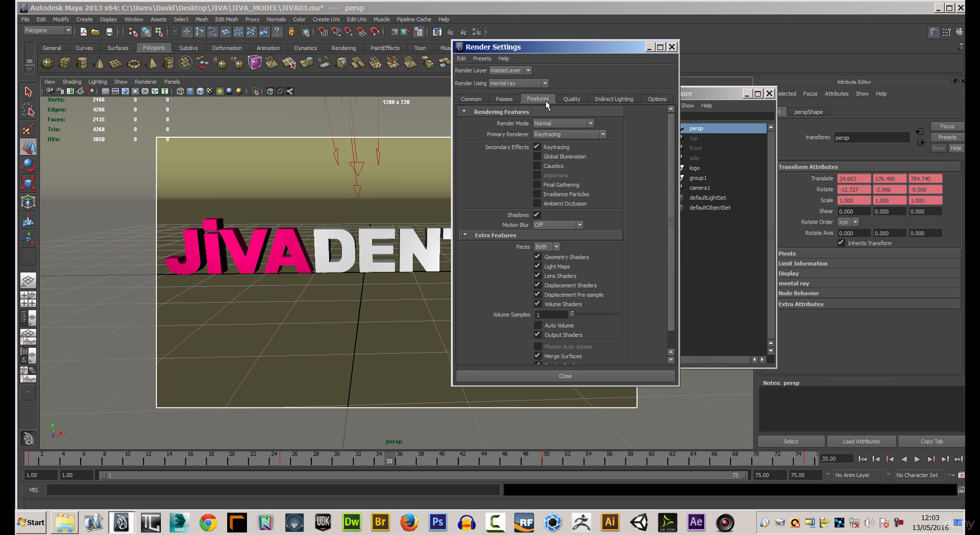
pyautogui.click(575, 99)
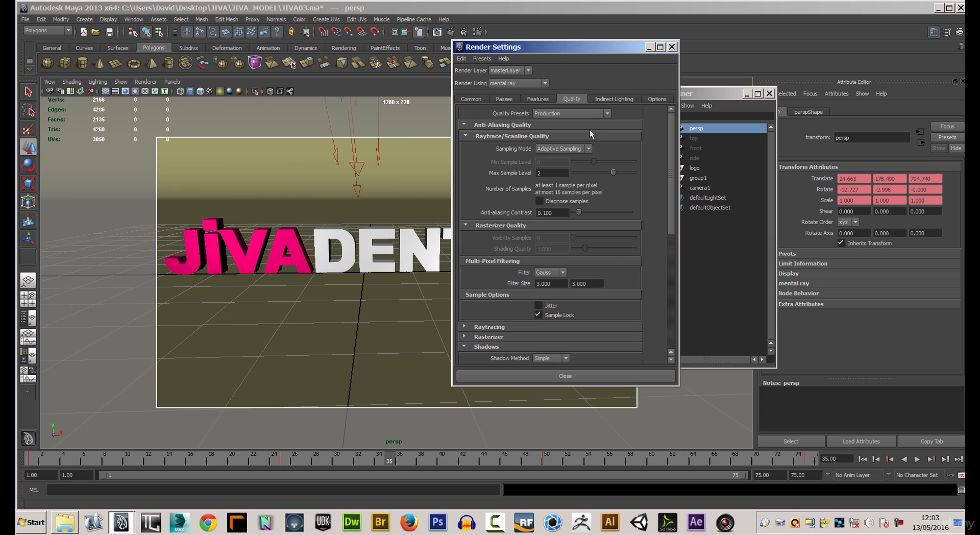
pyautogui.click(604, 100)
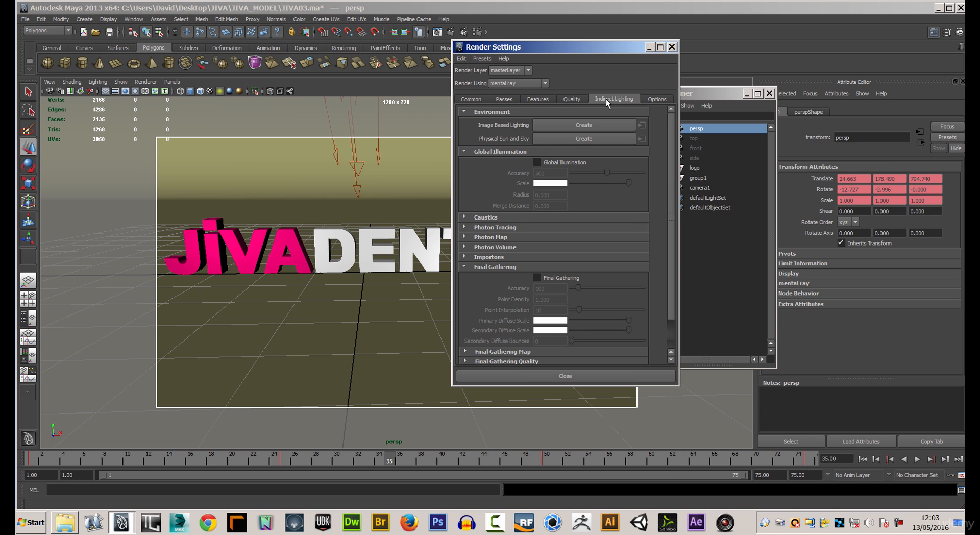
pyautogui.click(650, 98)
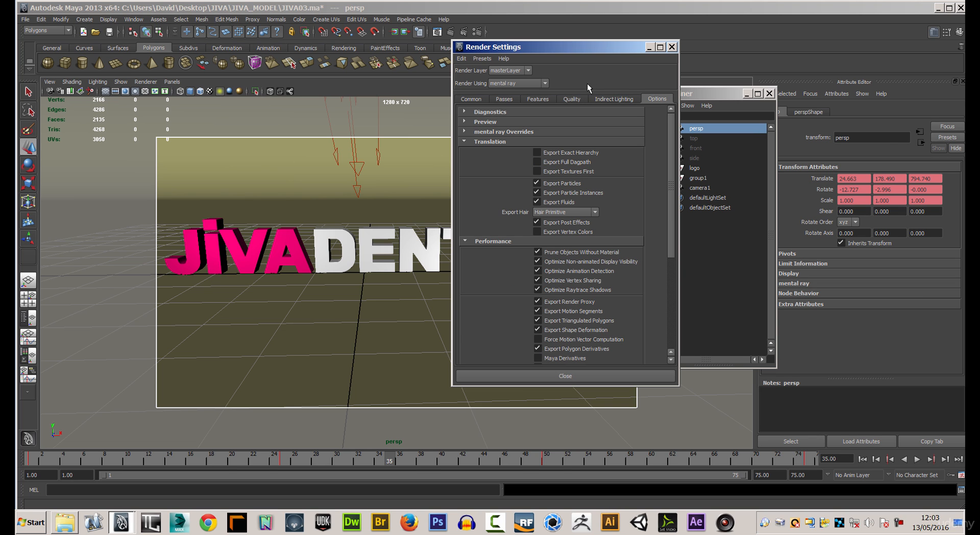
pyautogui.click(671, 47)
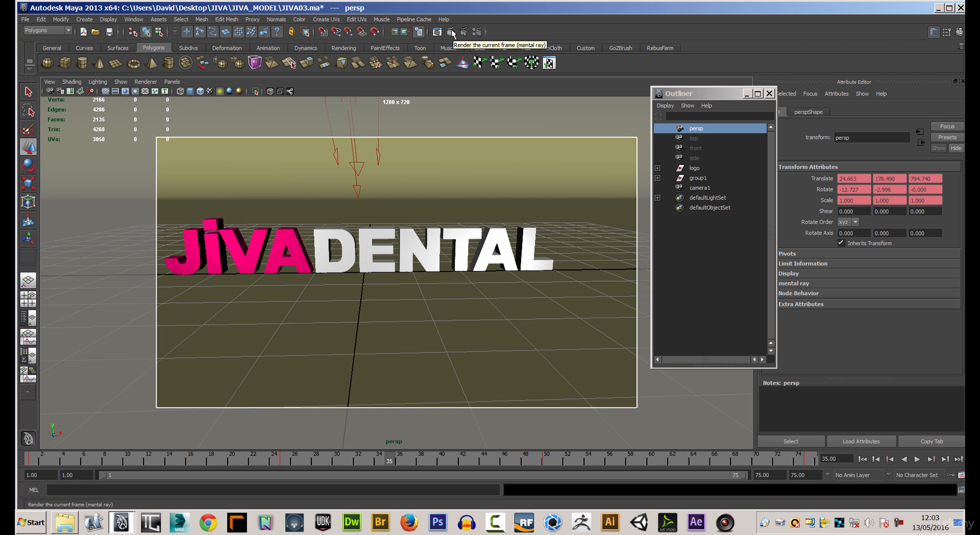
# Step: Switch to the Rendering module and start a mental ray batch render with the existing batch options
pyautogui.click(69, 30)
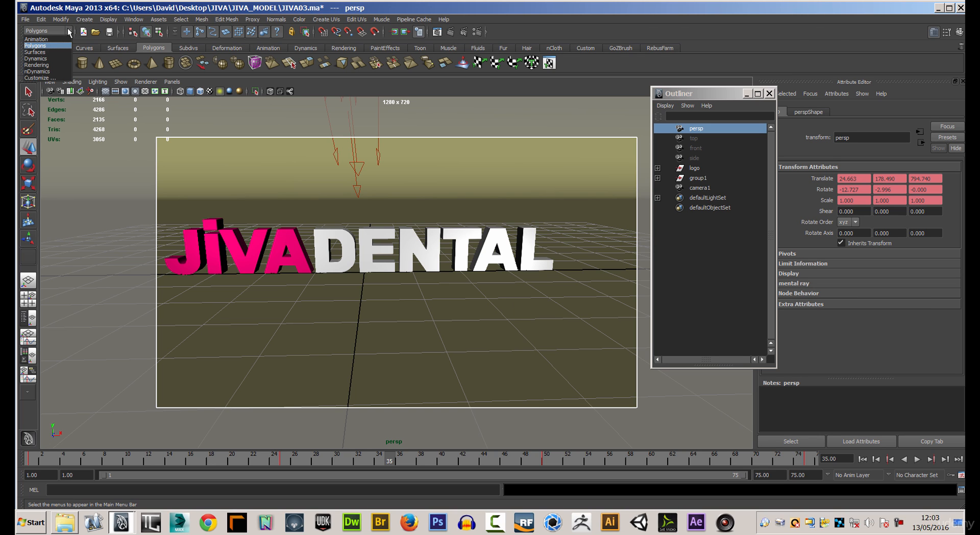
pyautogui.click(40, 65)
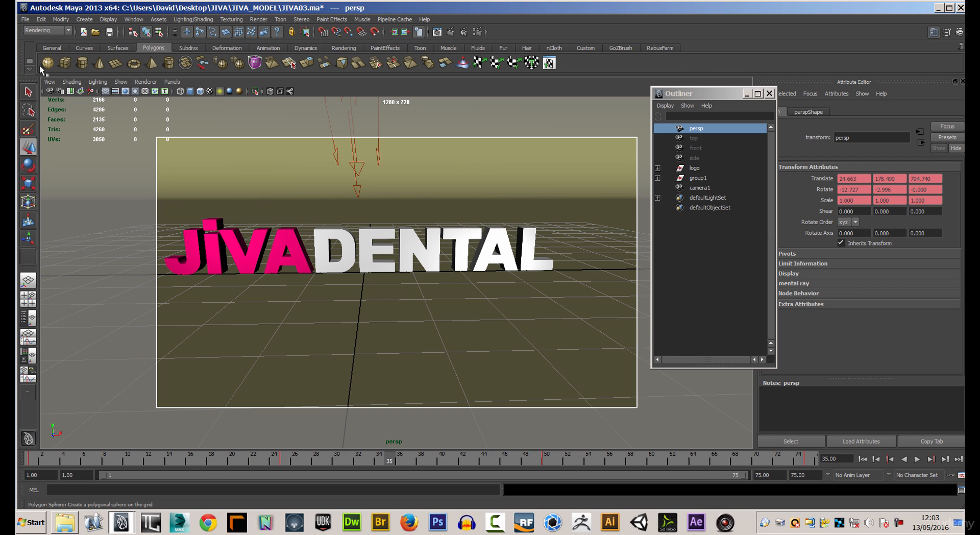
pyautogui.click(265, 19)
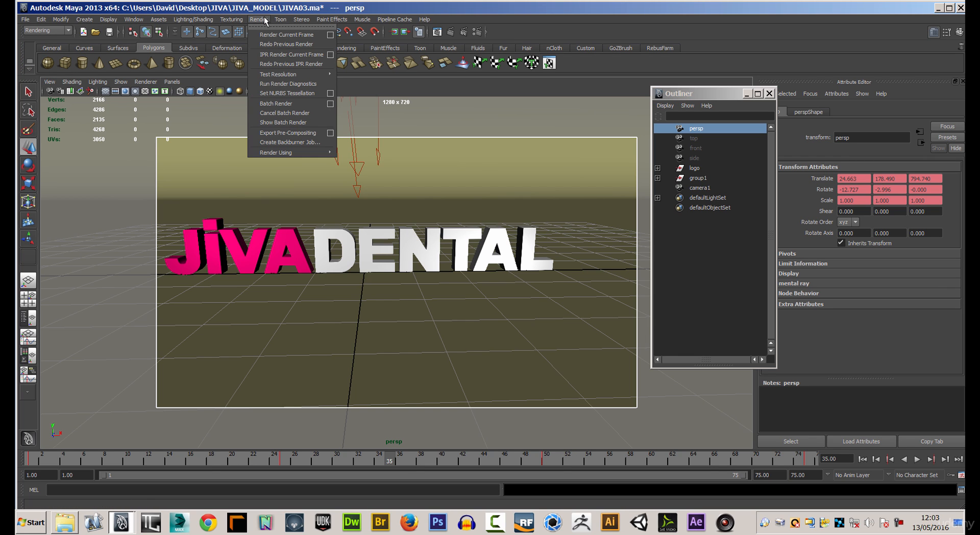
pyautogui.click(328, 104)
pyautogui.moveTo(400, 179); pyautogui.dragTo(276, 71)
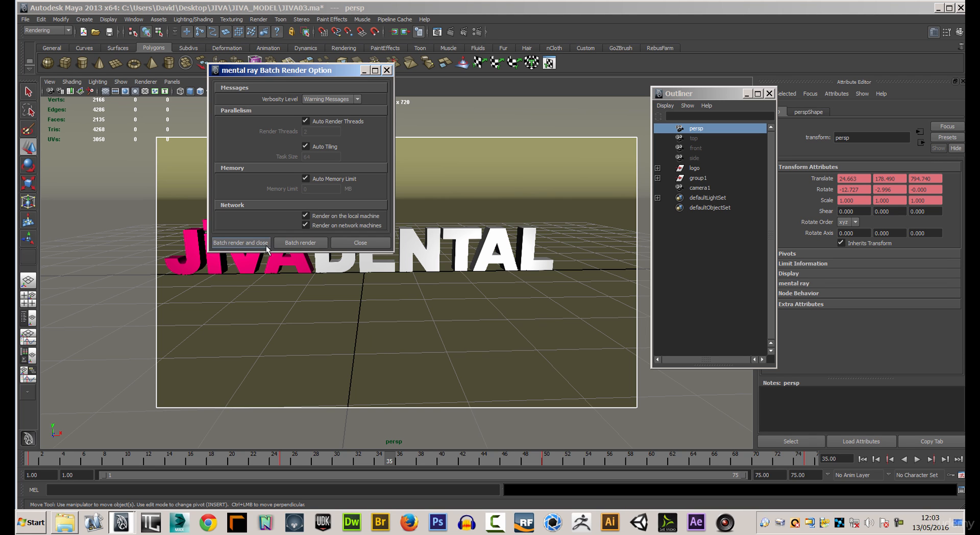
pyautogui.click(297, 243)
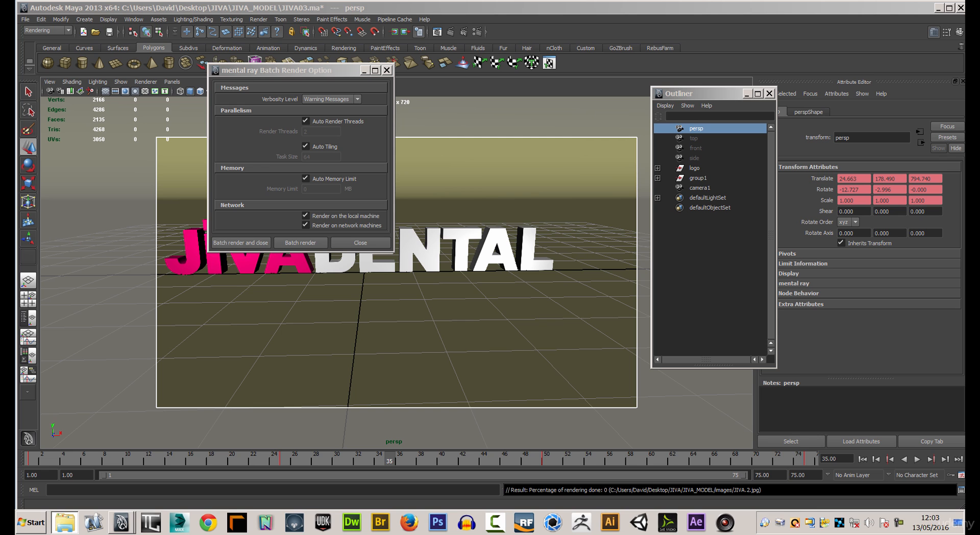
# Step: Switch to the file explorer, open the images folder in JIVA_MODEL and preview JIVA.1.jpg
pyautogui.moveTo(964, 48); pyautogui.dragTo(602, 47)
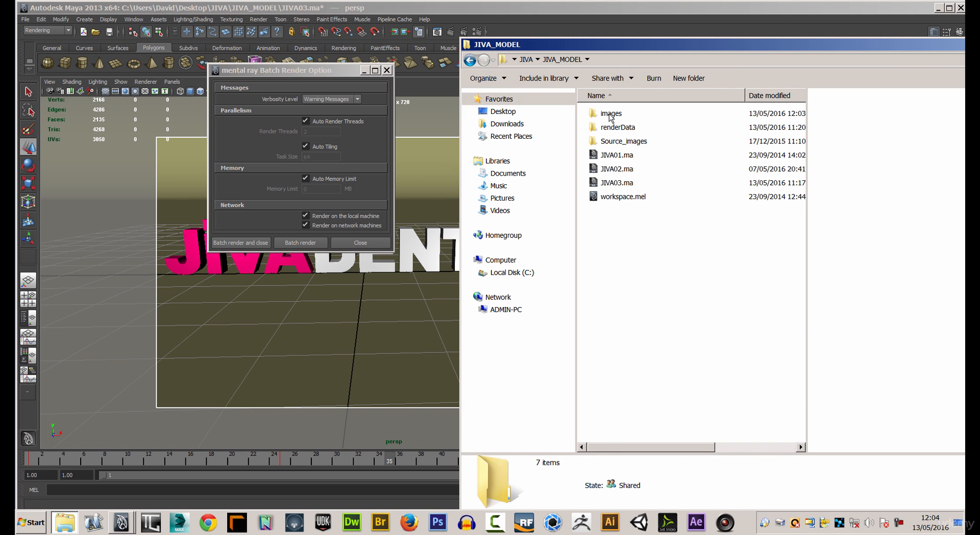
pyautogui.click(606, 120)
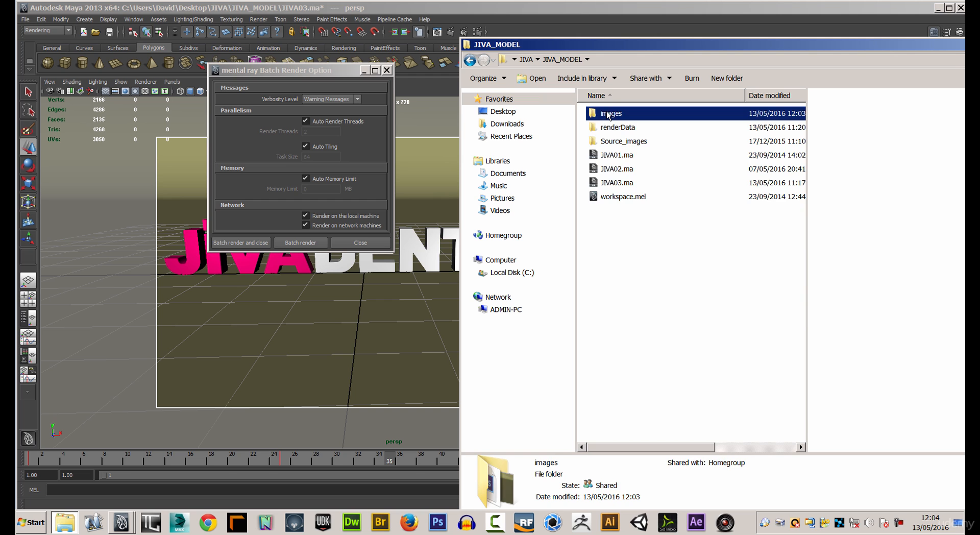
pyautogui.doubleClick(605, 118)
pyautogui.click(693, 134)
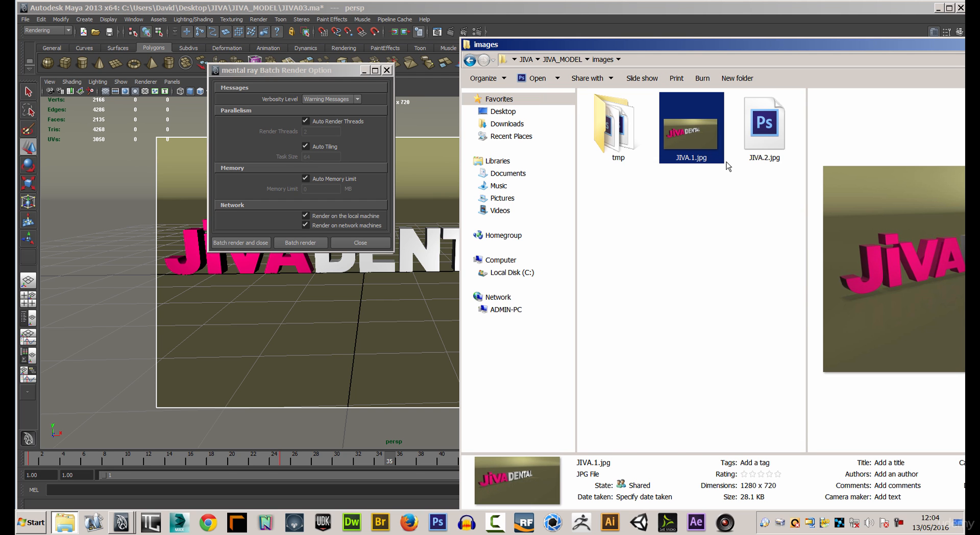
pyautogui.moveTo(732, 50); pyautogui.dragTo(508, 39)
# Step: Compare the first two rendered frames, JIVA.1.jpg and JIVA.2.jpg, by previewing them alternately
pyautogui.click(540, 129)
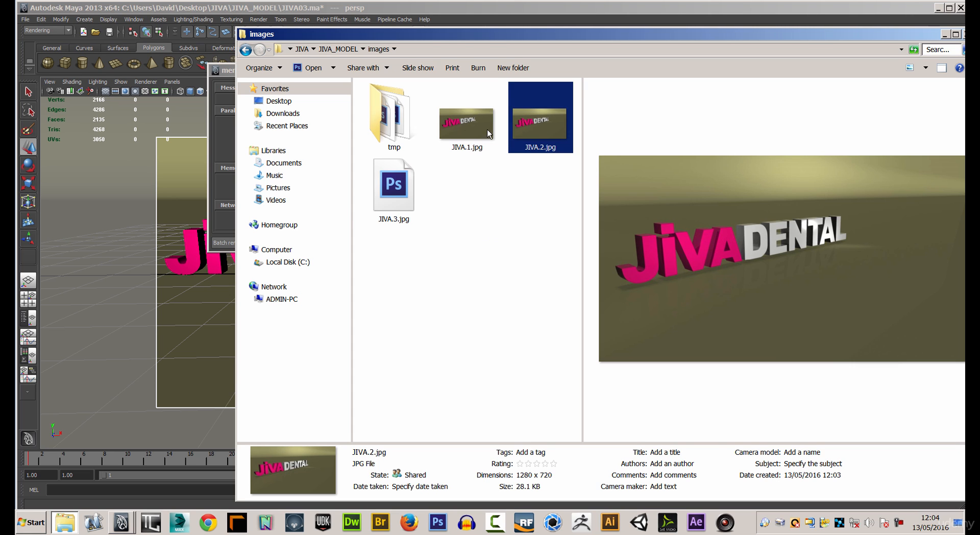
pyautogui.click(465, 131)
pyautogui.click(539, 130)
pyautogui.click(478, 124)
pyautogui.click(522, 125)
pyautogui.click(475, 127)
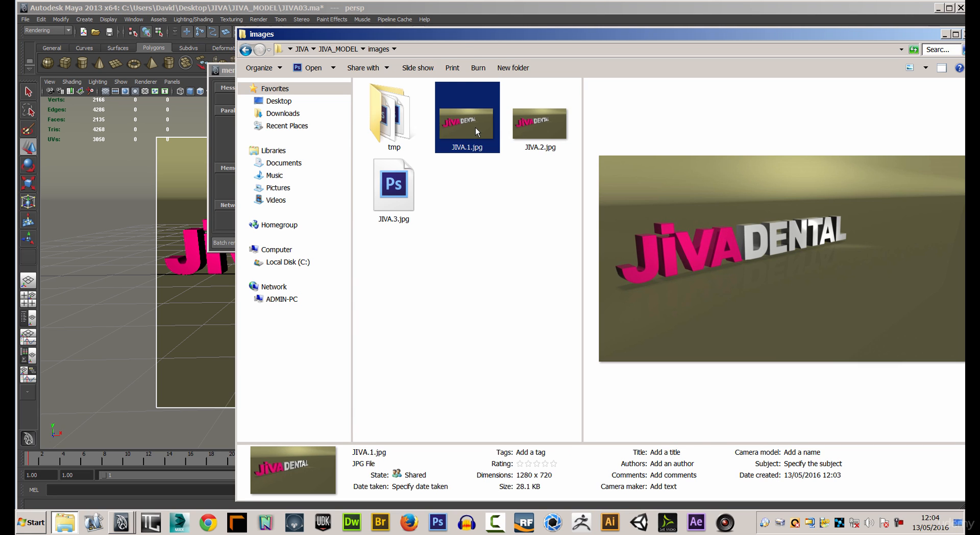
pyautogui.click(537, 127)
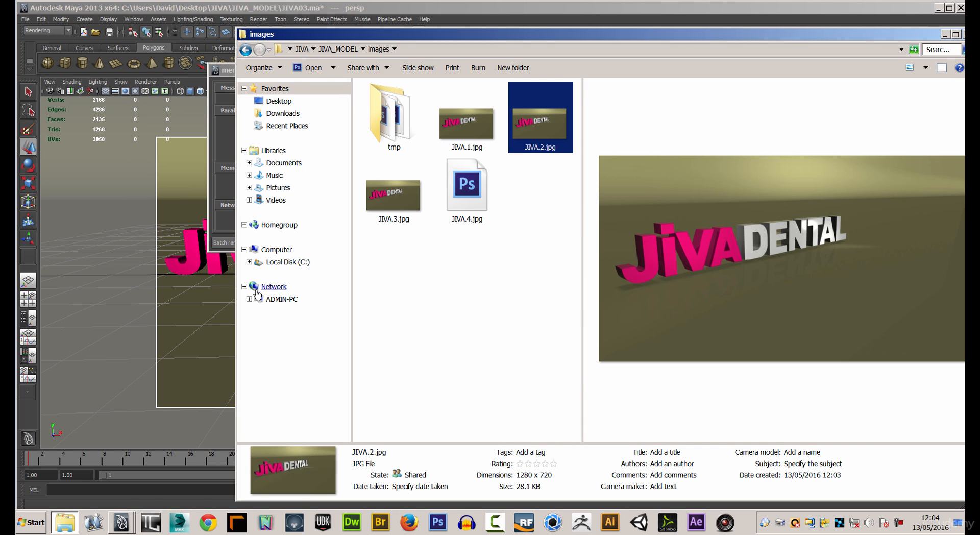
# Step: Preview the newly rendered frames JIVA.3.jpg, JIVA.4.jpg and JIVA.5.jpg and compare them with JIVA.1.jpg
pyautogui.click(393, 199)
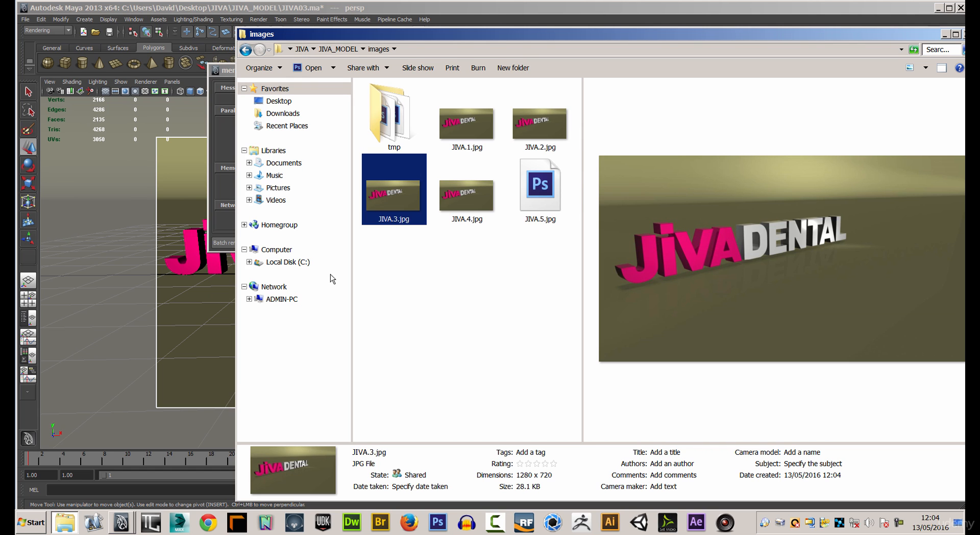
pyautogui.click(468, 200)
pyautogui.click(465, 130)
pyautogui.click(403, 194)
pyautogui.click(459, 195)
pyautogui.click(547, 195)
# Step: Preview the rendered frames from JIVA.1.jpg to JIVA.5.jpg in sequence to examine the camera movement
pyautogui.click(464, 121)
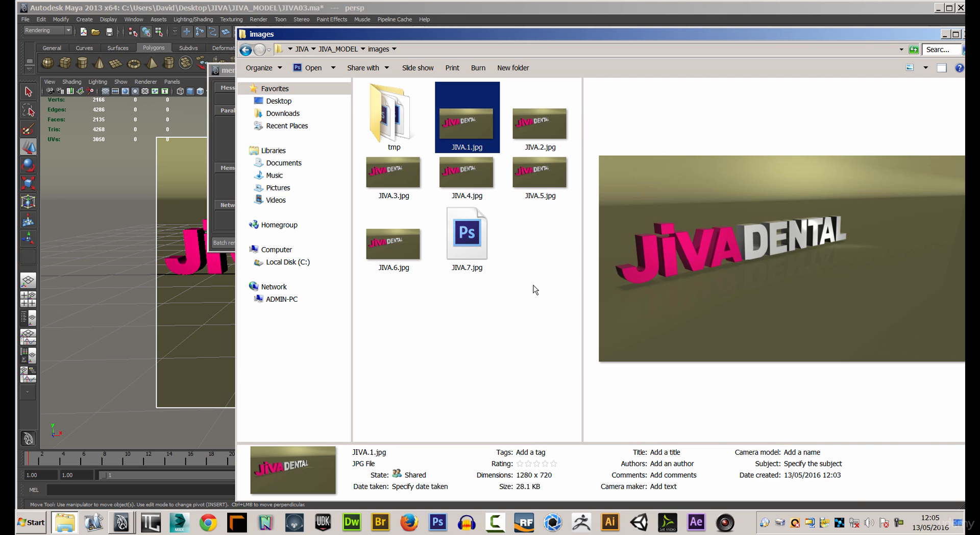
pyautogui.click(537, 128)
pyautogui.click(399, 173)
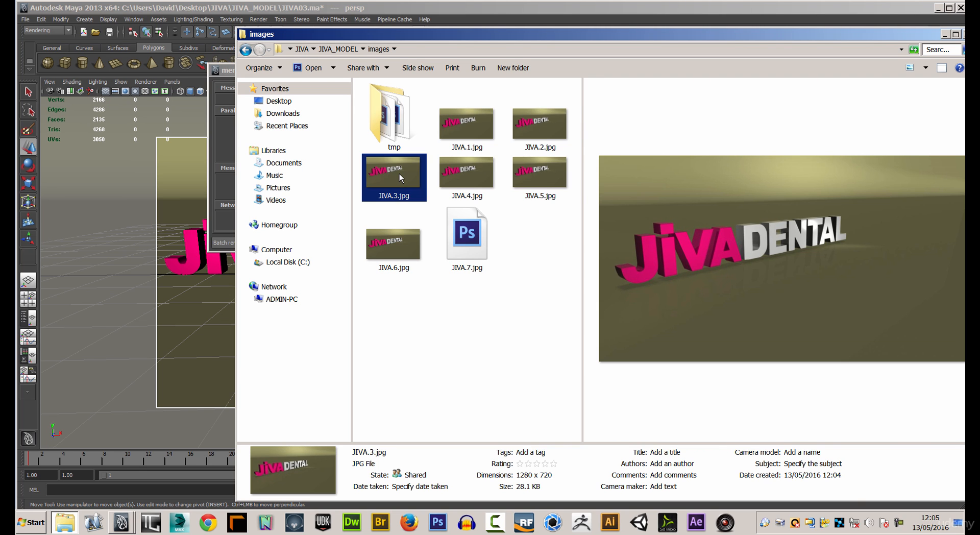
pyautogui.click(479, 174)
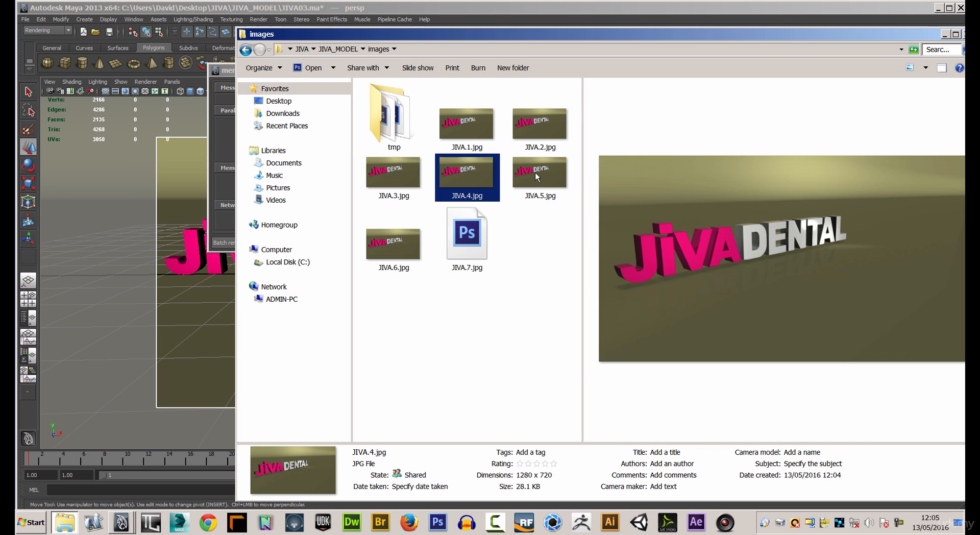
pyautogui.click(521, 176)
# Step: Compare JIVA.1.jpg with rendered frames up to JIVA.7.jpg, and reposition the images window to show the full preview of JIVA.5.jpg
pyautogui.click(467, 132)
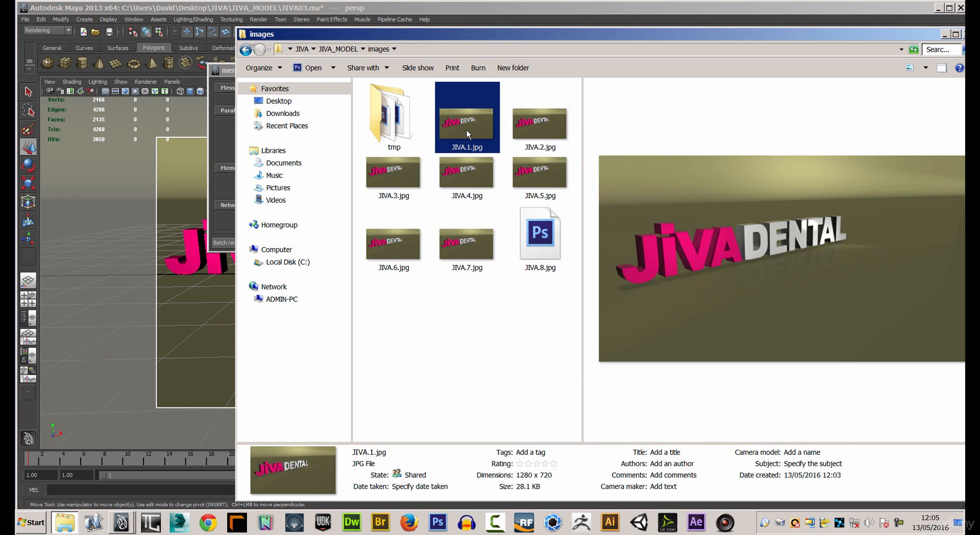
pyautogui.click(553, 188)
pyautogui.click(404, 247)
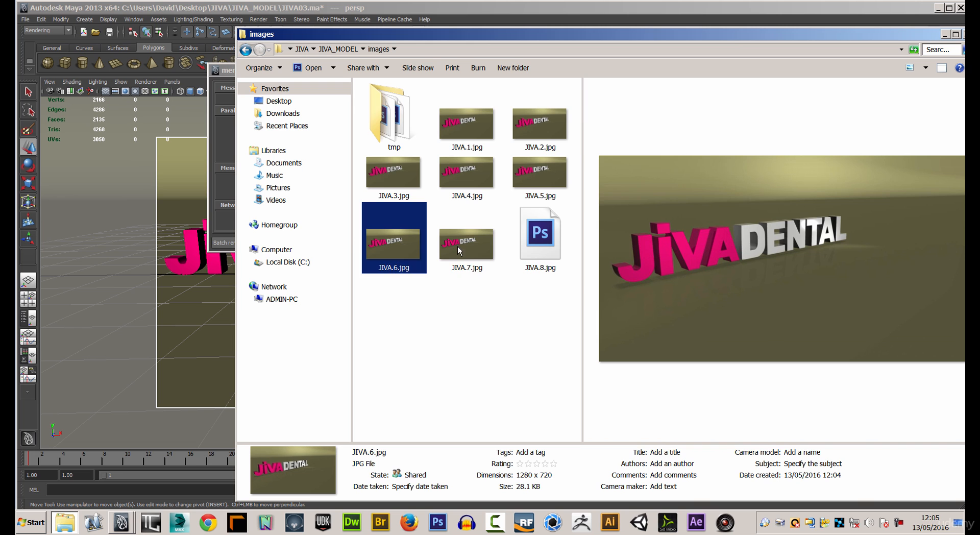
pyautogui.click(472, 243)
pyautogui.click(396, 239)
pyautogui.click(461, 176)
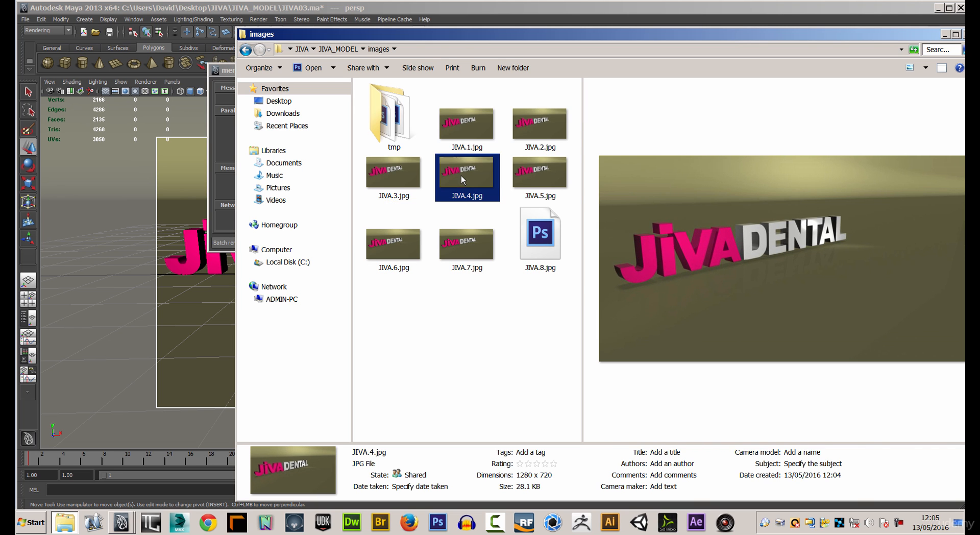
pyautogui.click(454, 123)
pyautogui.click(535, 130)
pyautogui.click(556, 180)
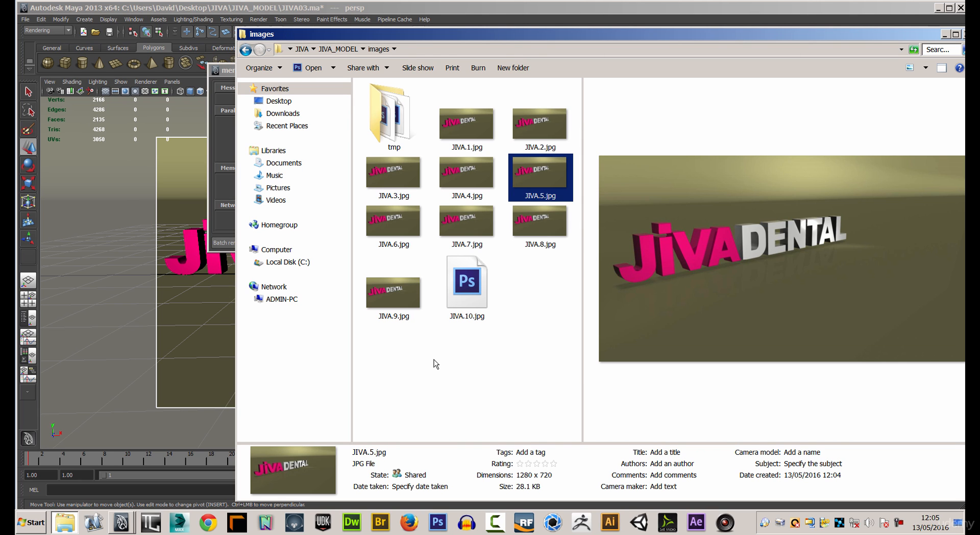
pyautogui.moveTo(512, 36); pyautogui.dragTo(415, 32)
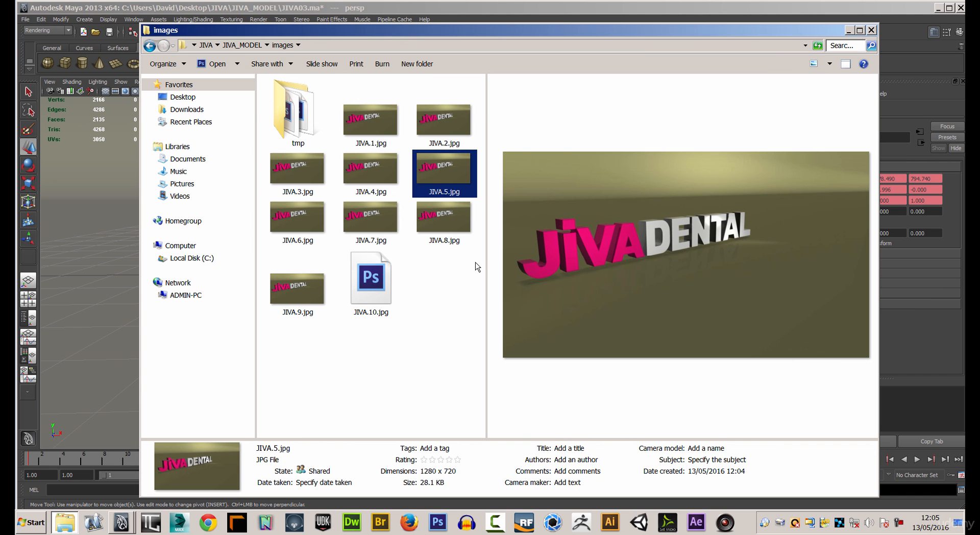